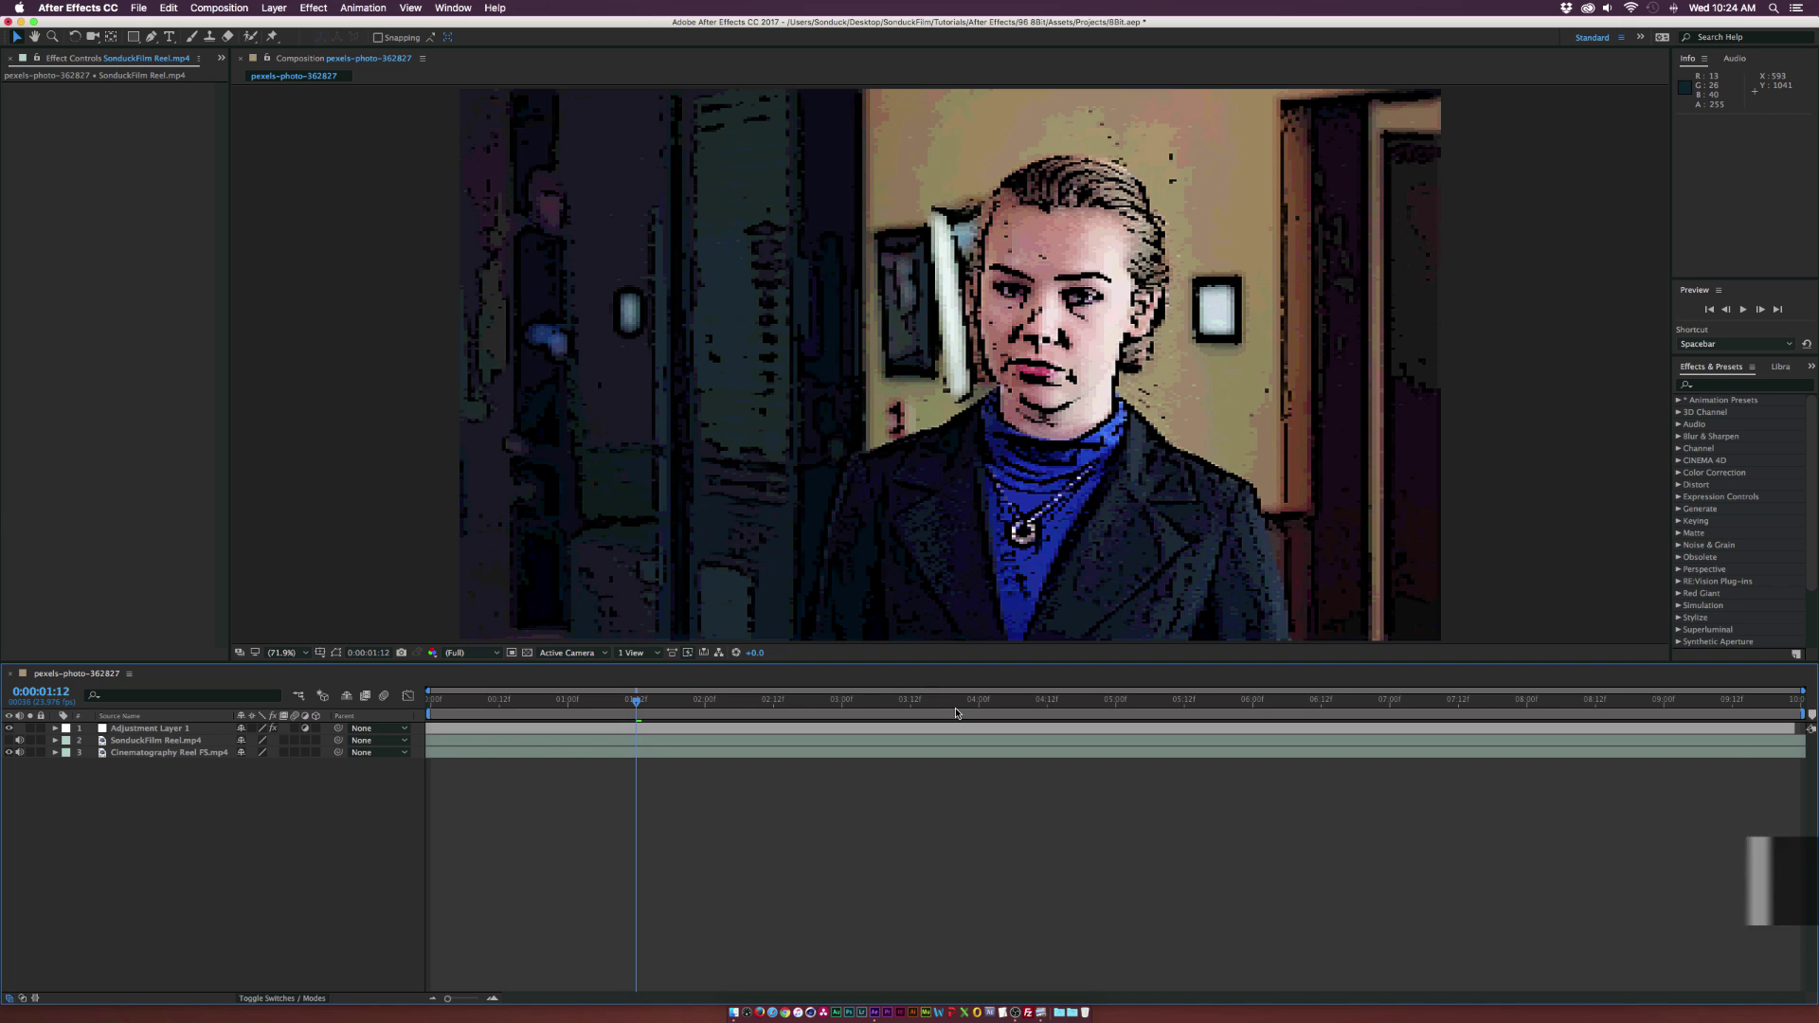
- Delete Adjustment Layer 1 and create a new adjustment layer in its place
{"action": "left_click", "coordinate": [179, 728]}
{"action": "key", "text": "Delete"}
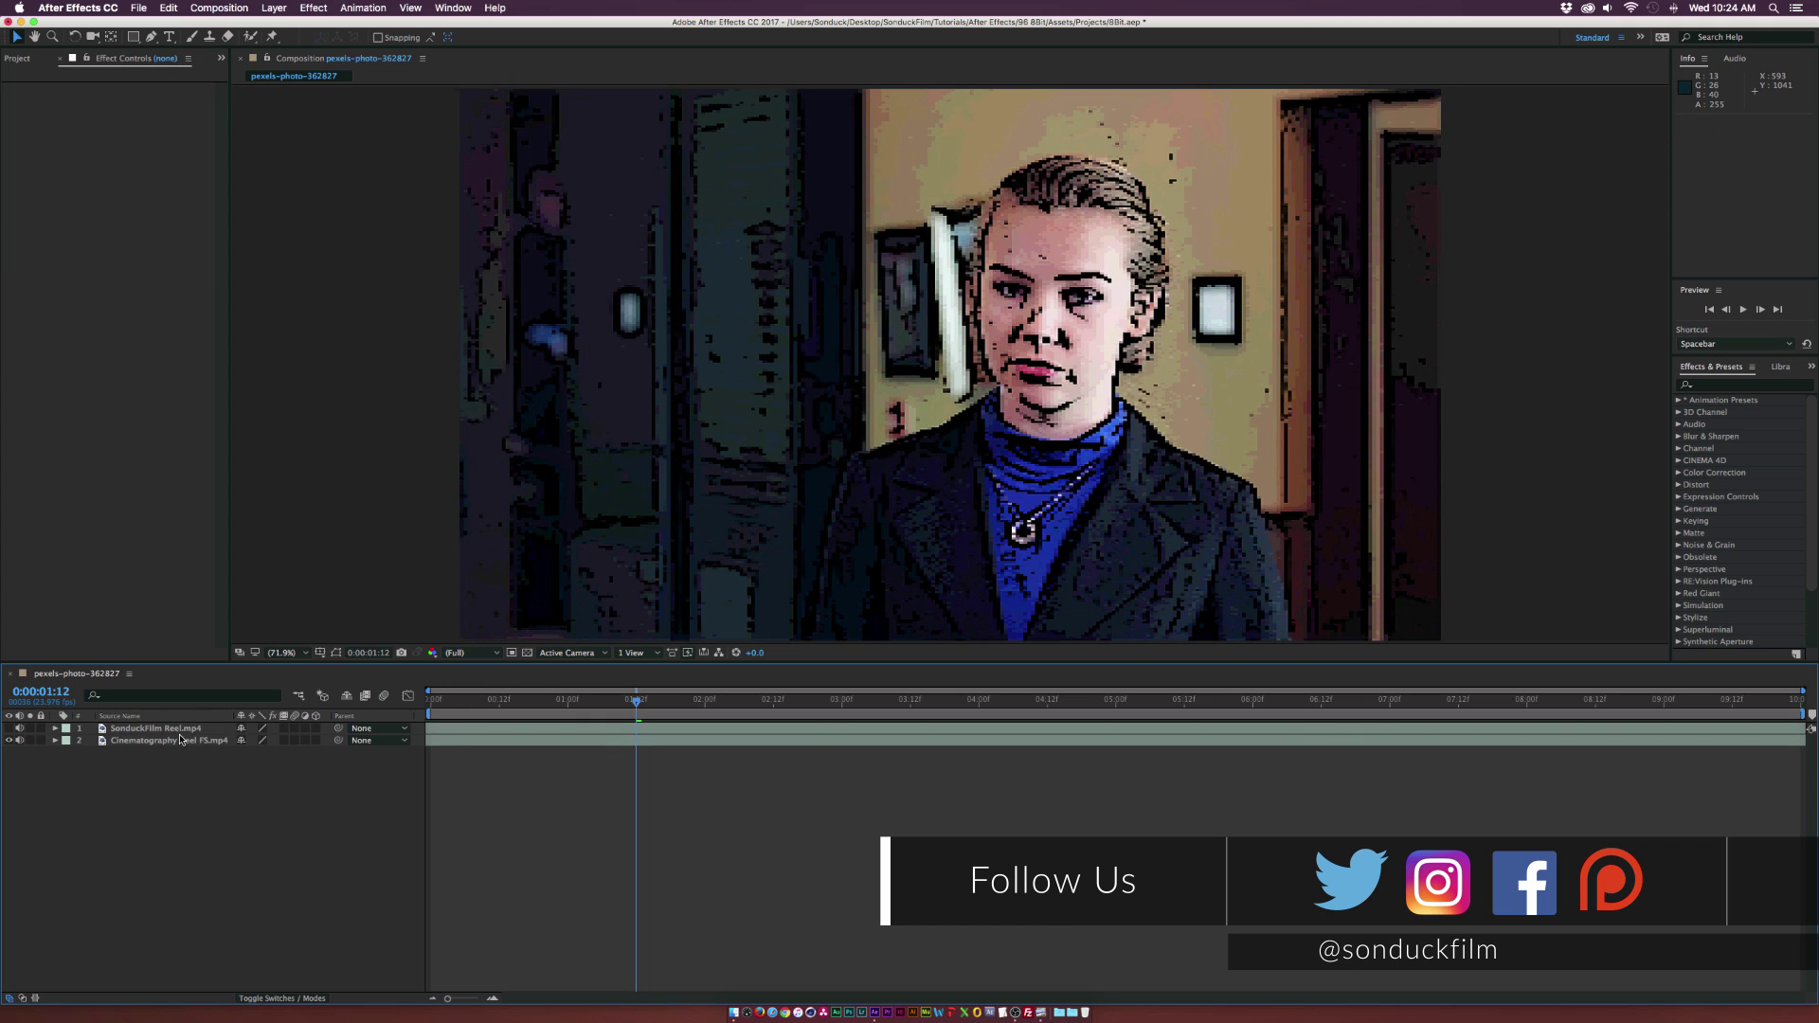
{"action": "left_click", "coordinate": [284, 7]}
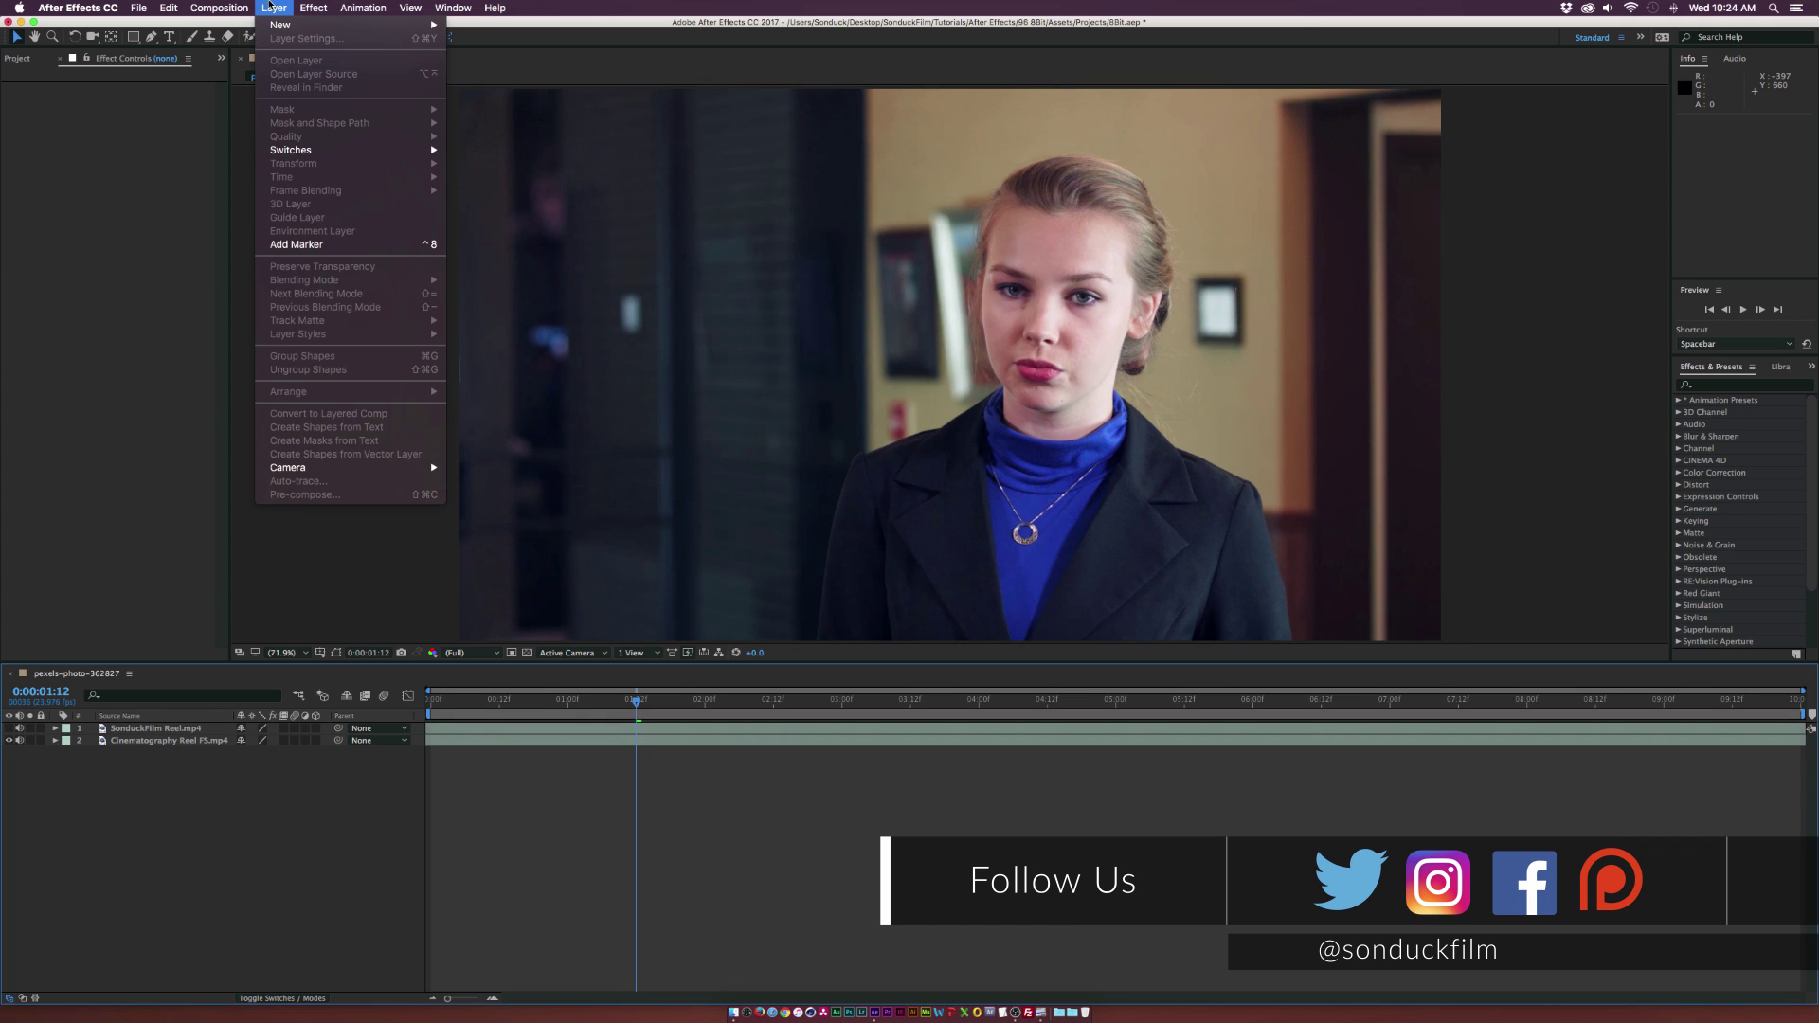
{"action": "mouse_move", "coordinate": [312, 25]}
{"action": "left_click", "coordinate": [502, 104]}
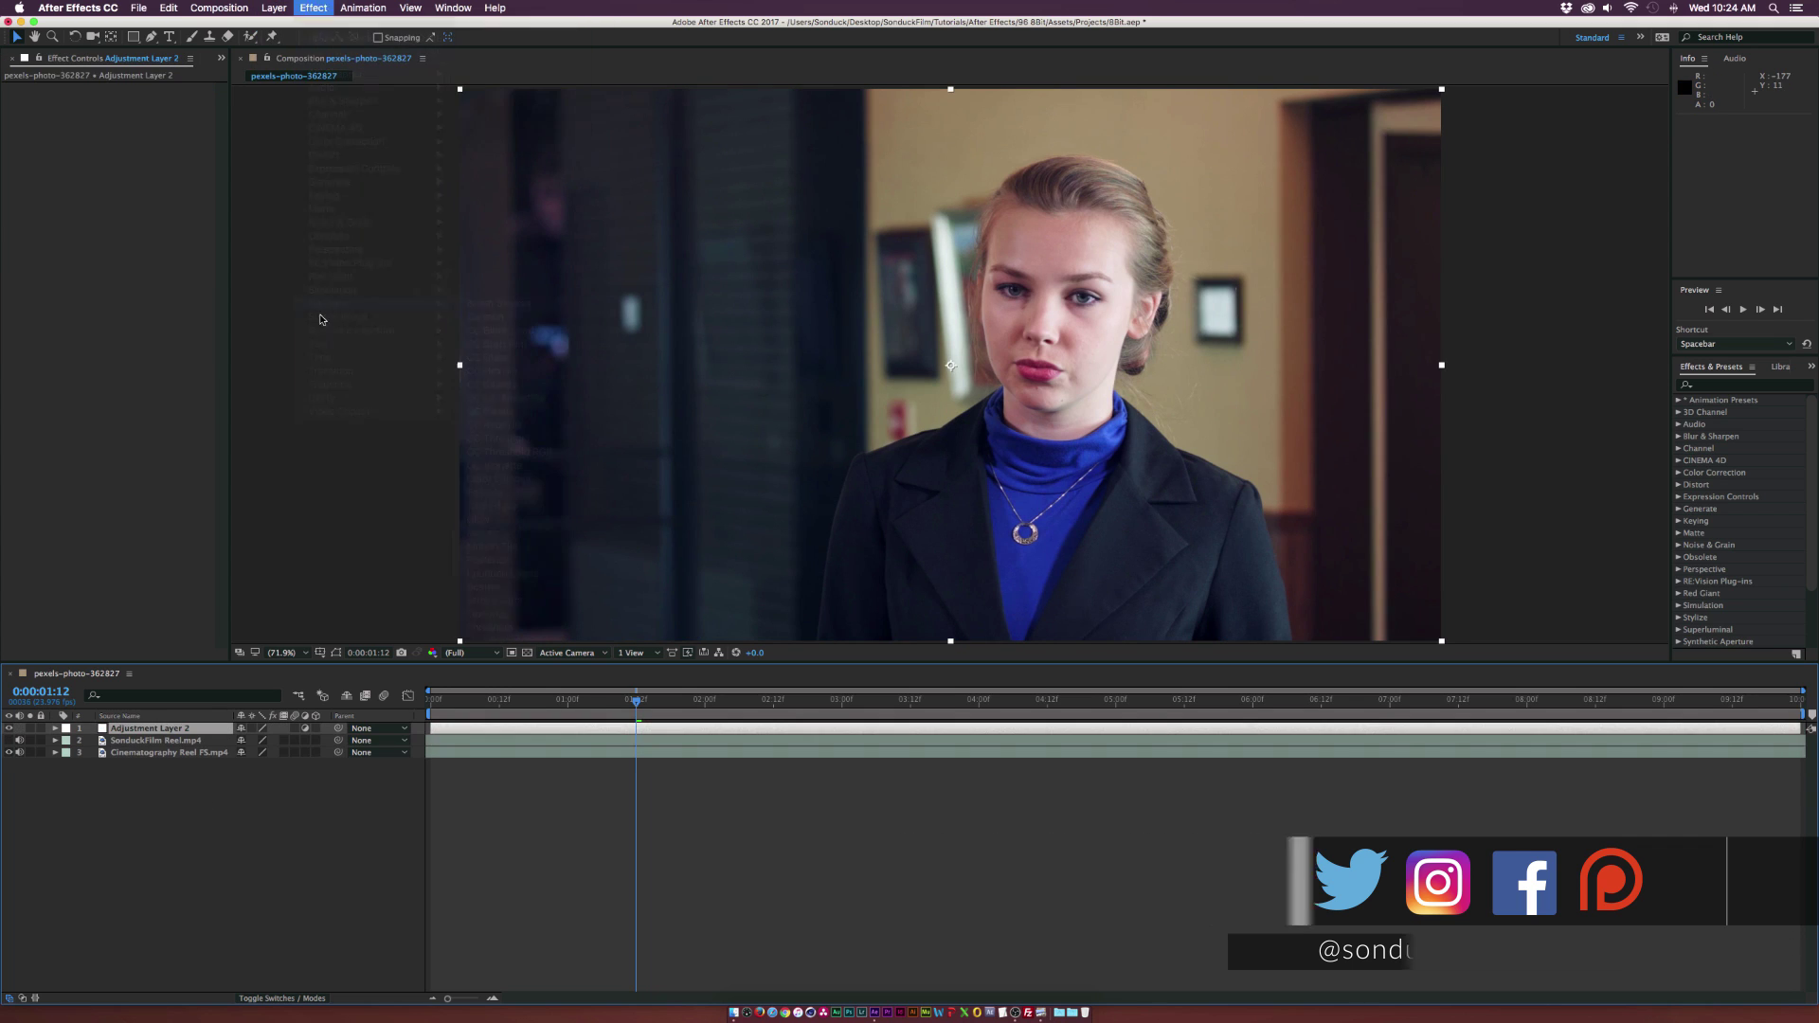
- Apply Stylize > Posterize to the new adjustment layer and set its Level to 10
{"action": "left_click", "coordinate": [314, 7]}
{"action": "mouse_move", "coordinate": [330, 306]}
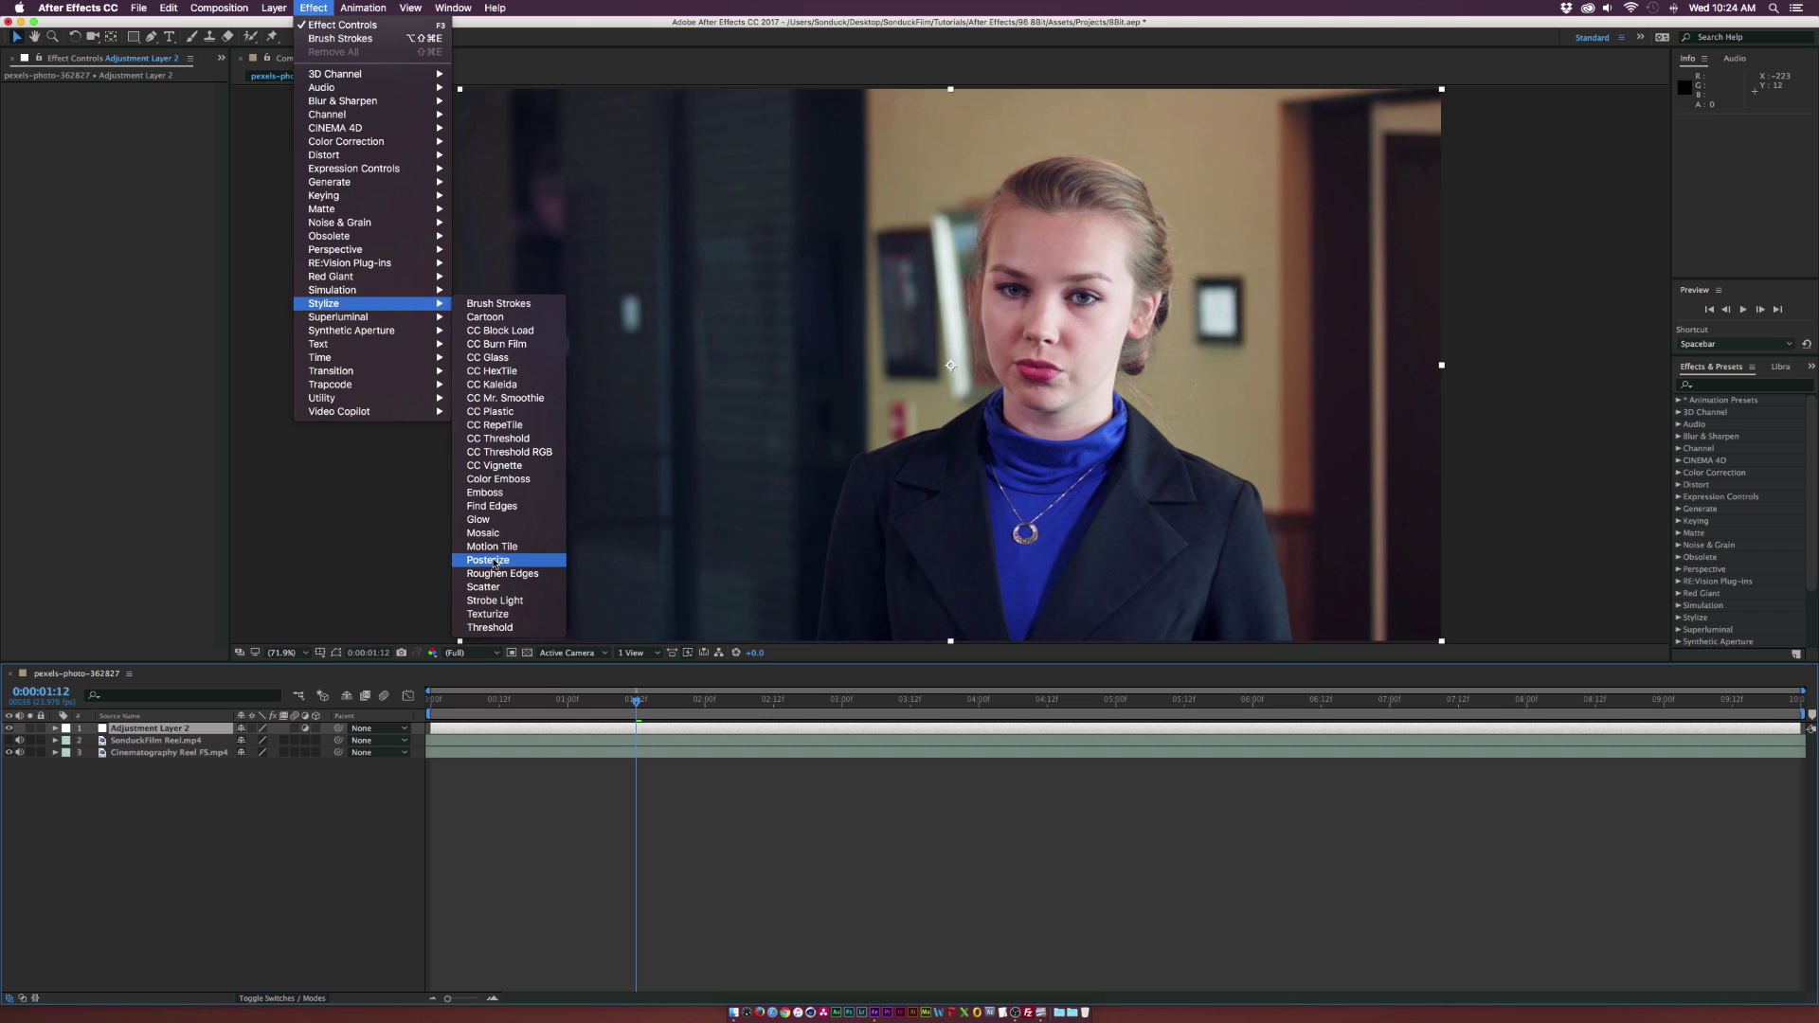
{"action": "left_click", "coordinate": [488, 560]}
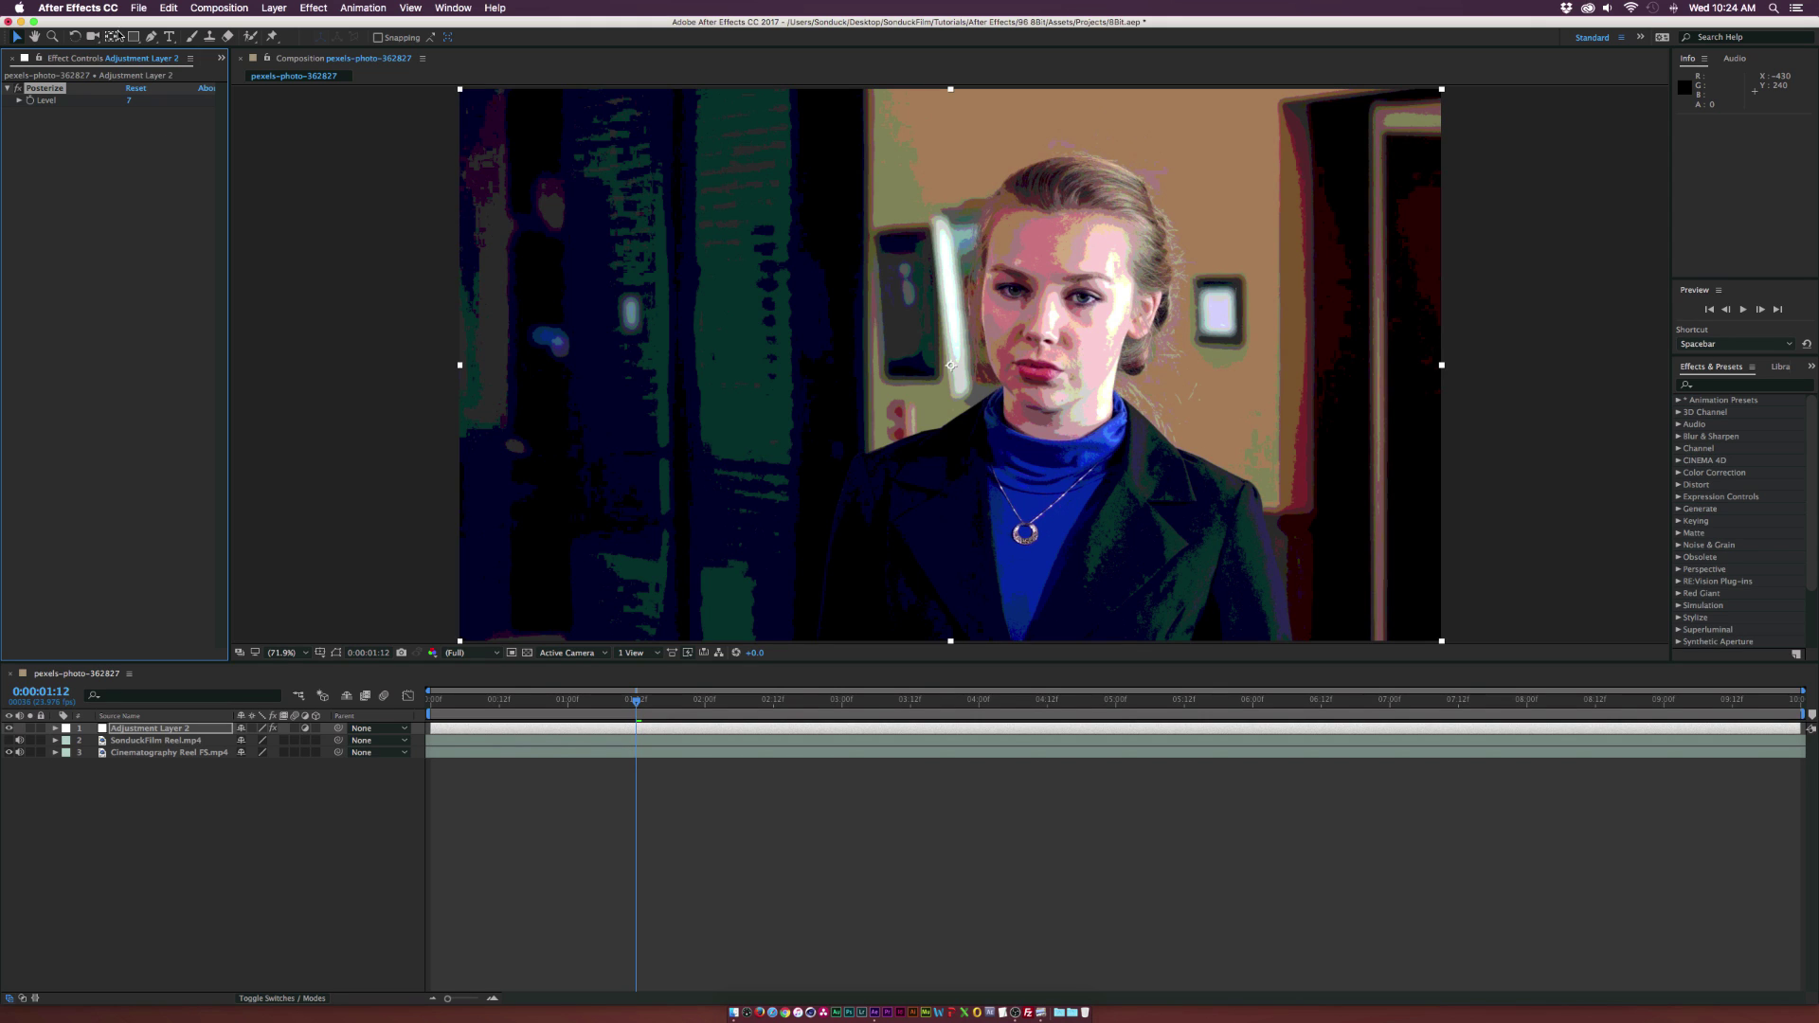
{"action": "left_click", "coordinate": [131, 99]}
{"action": "type", "text": "20"}
{"action": "key", "text": "Return"}
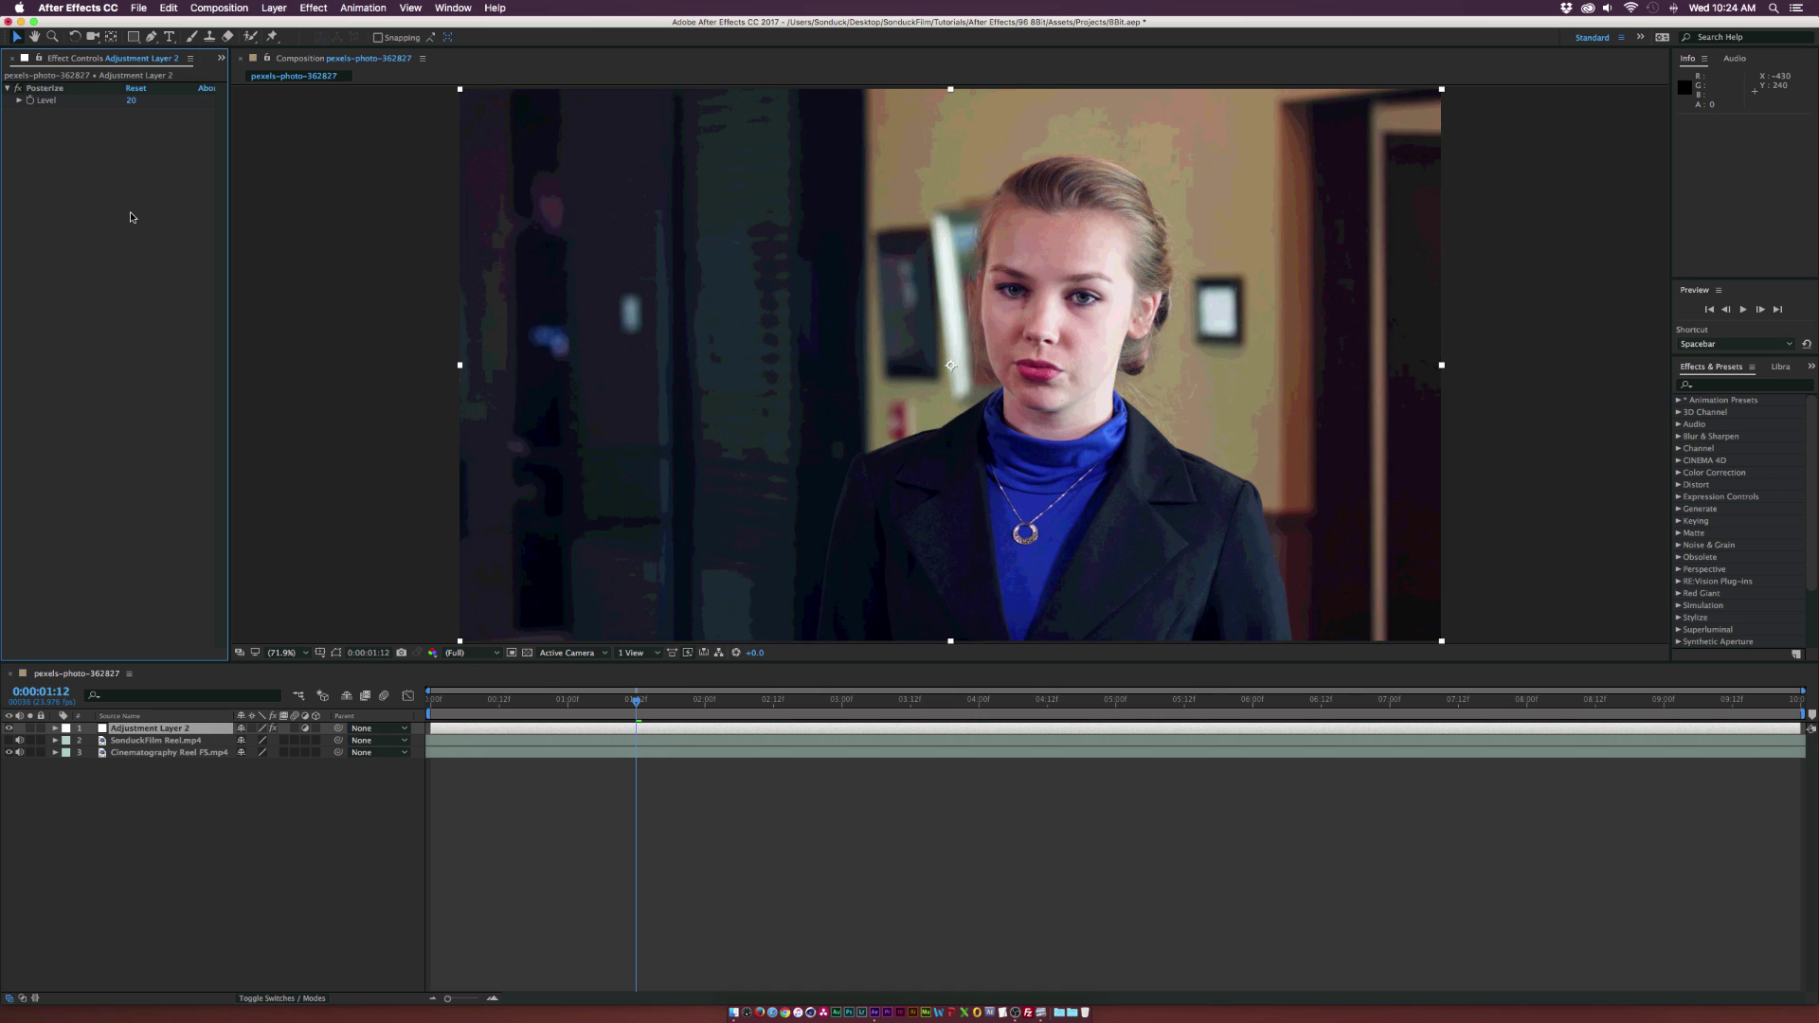
{"action": "left_click", "coordinate": [135, 99]}
{"action": "type", "text": "10"}
{"action": "key", "text": "Return"}
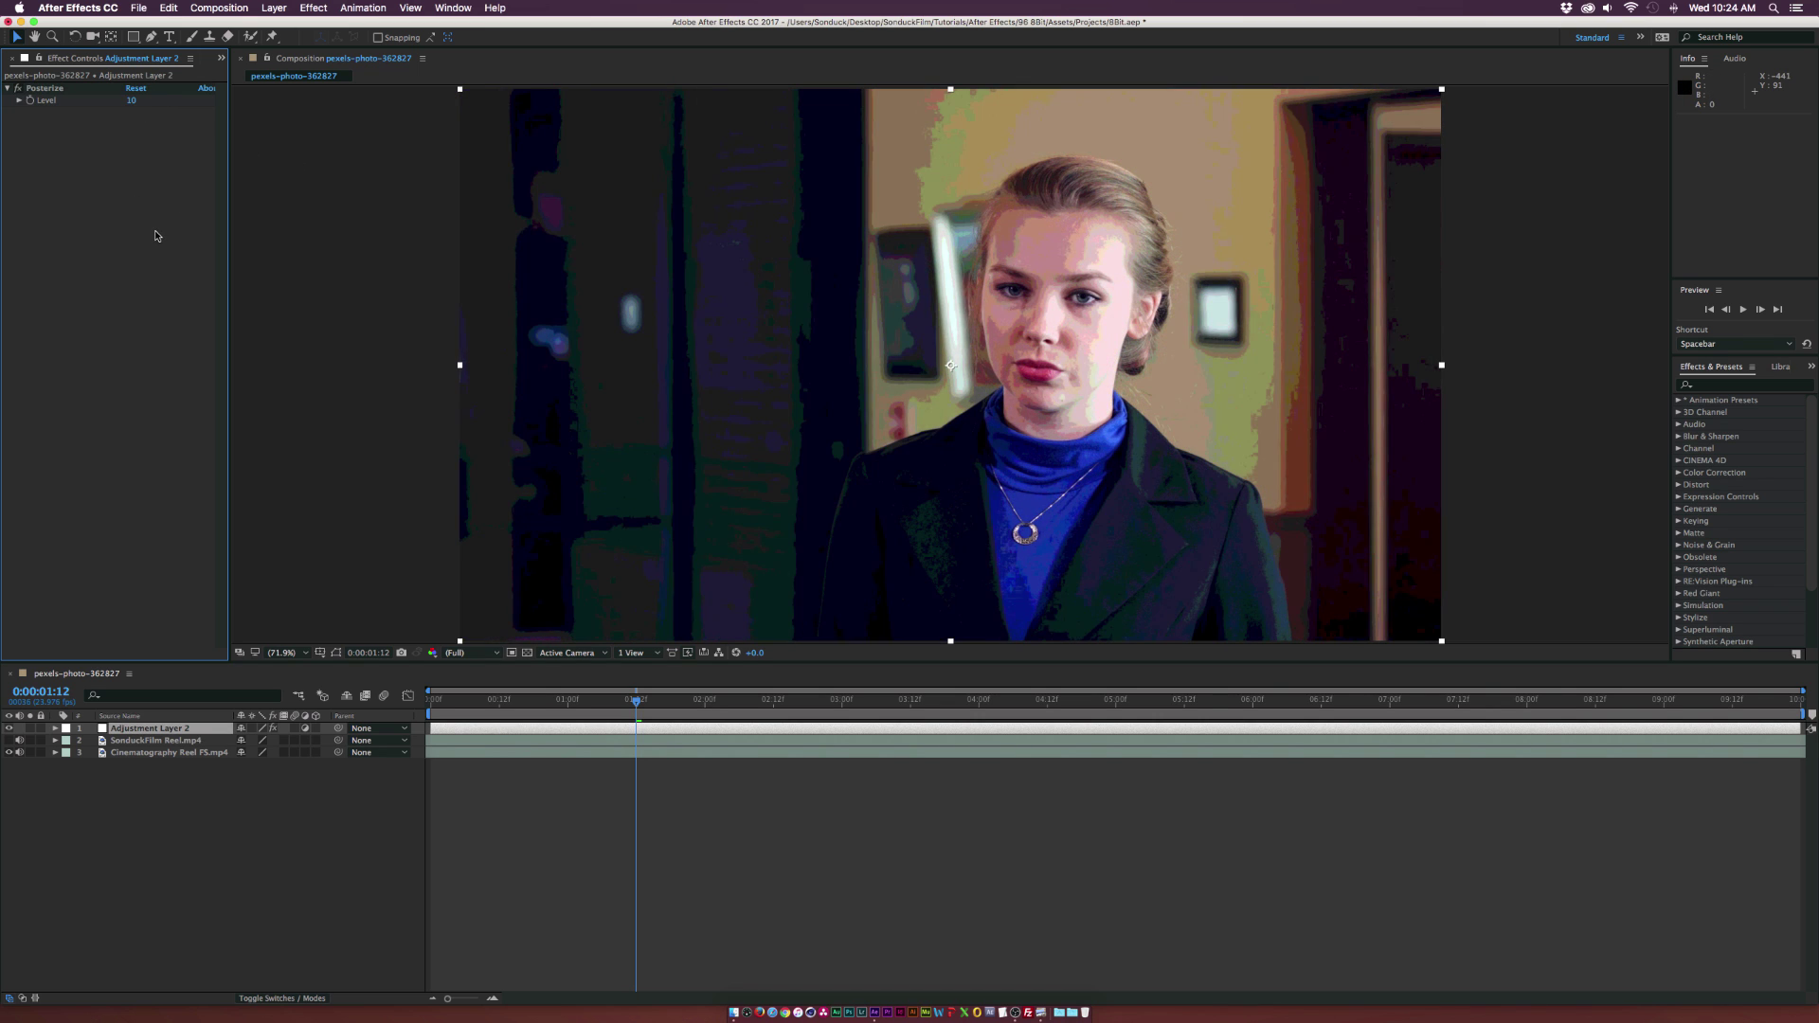
- Apply Stylize > Cartoon and set its edge Threshold to 3 and edge Width to 3
{"action": "left_click", "coordinate": [314, 8]}
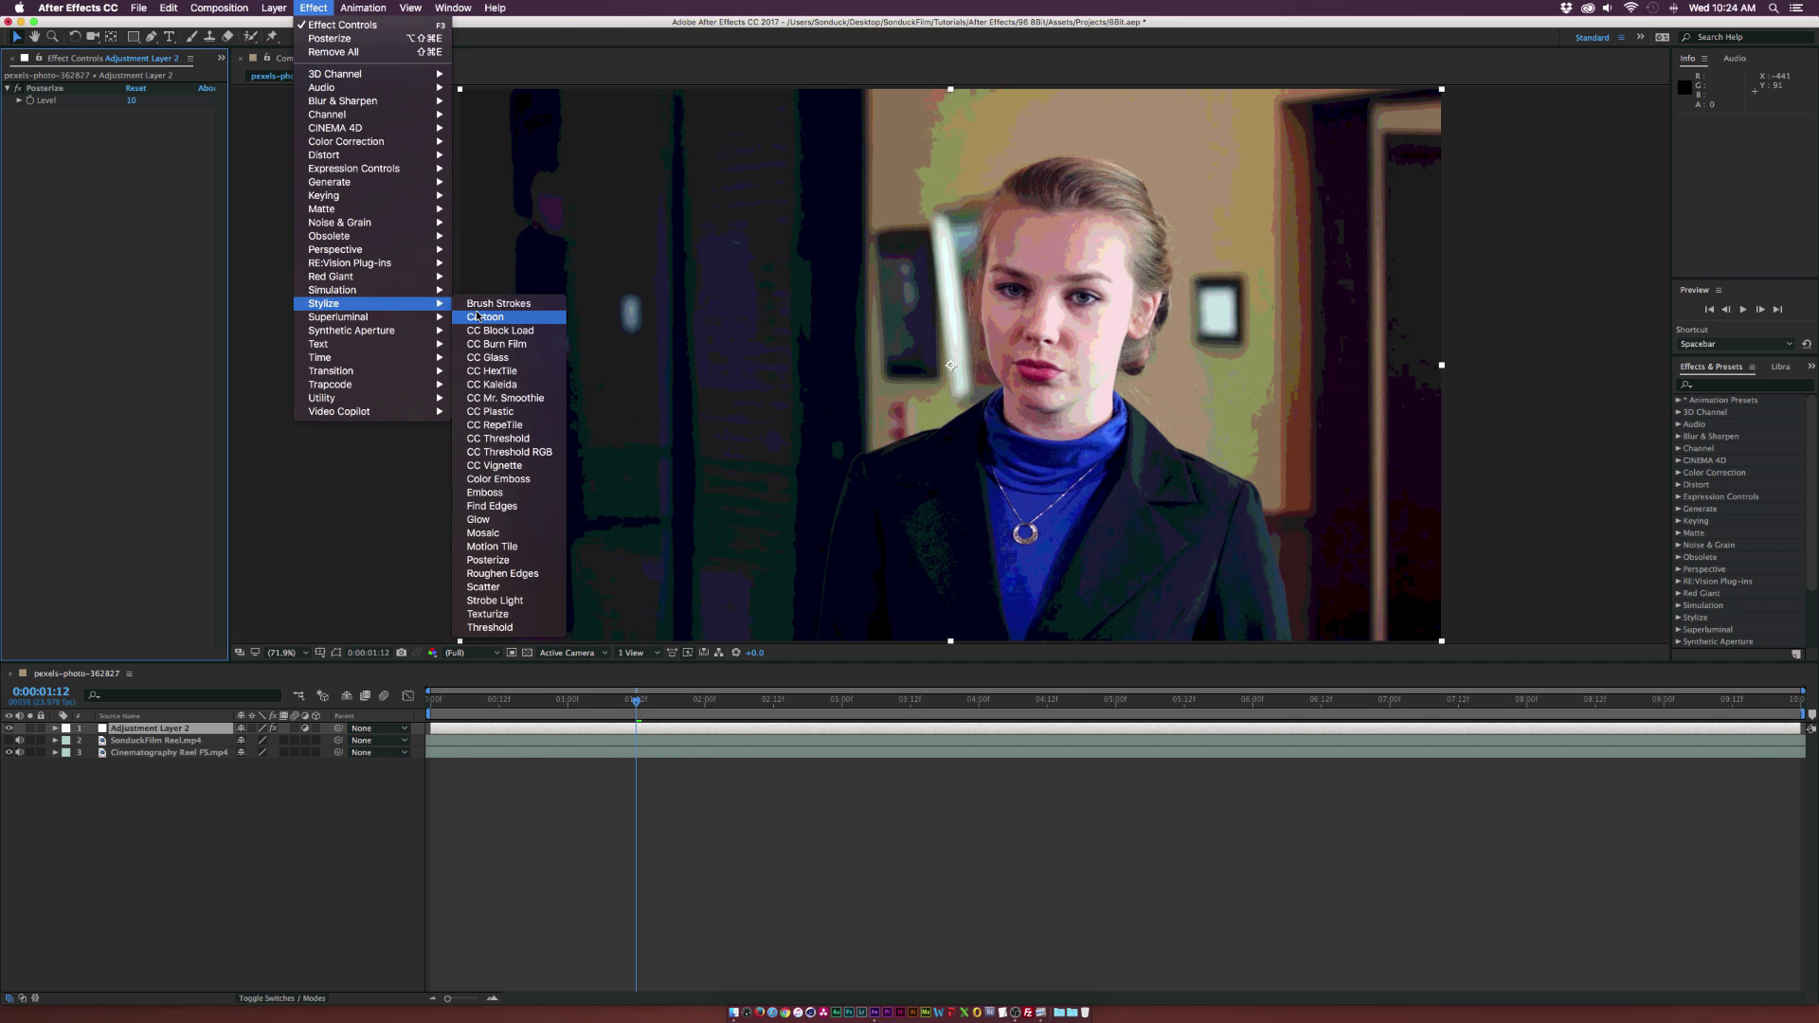
{"action": "left_click", "coordinate": [479, 317]}
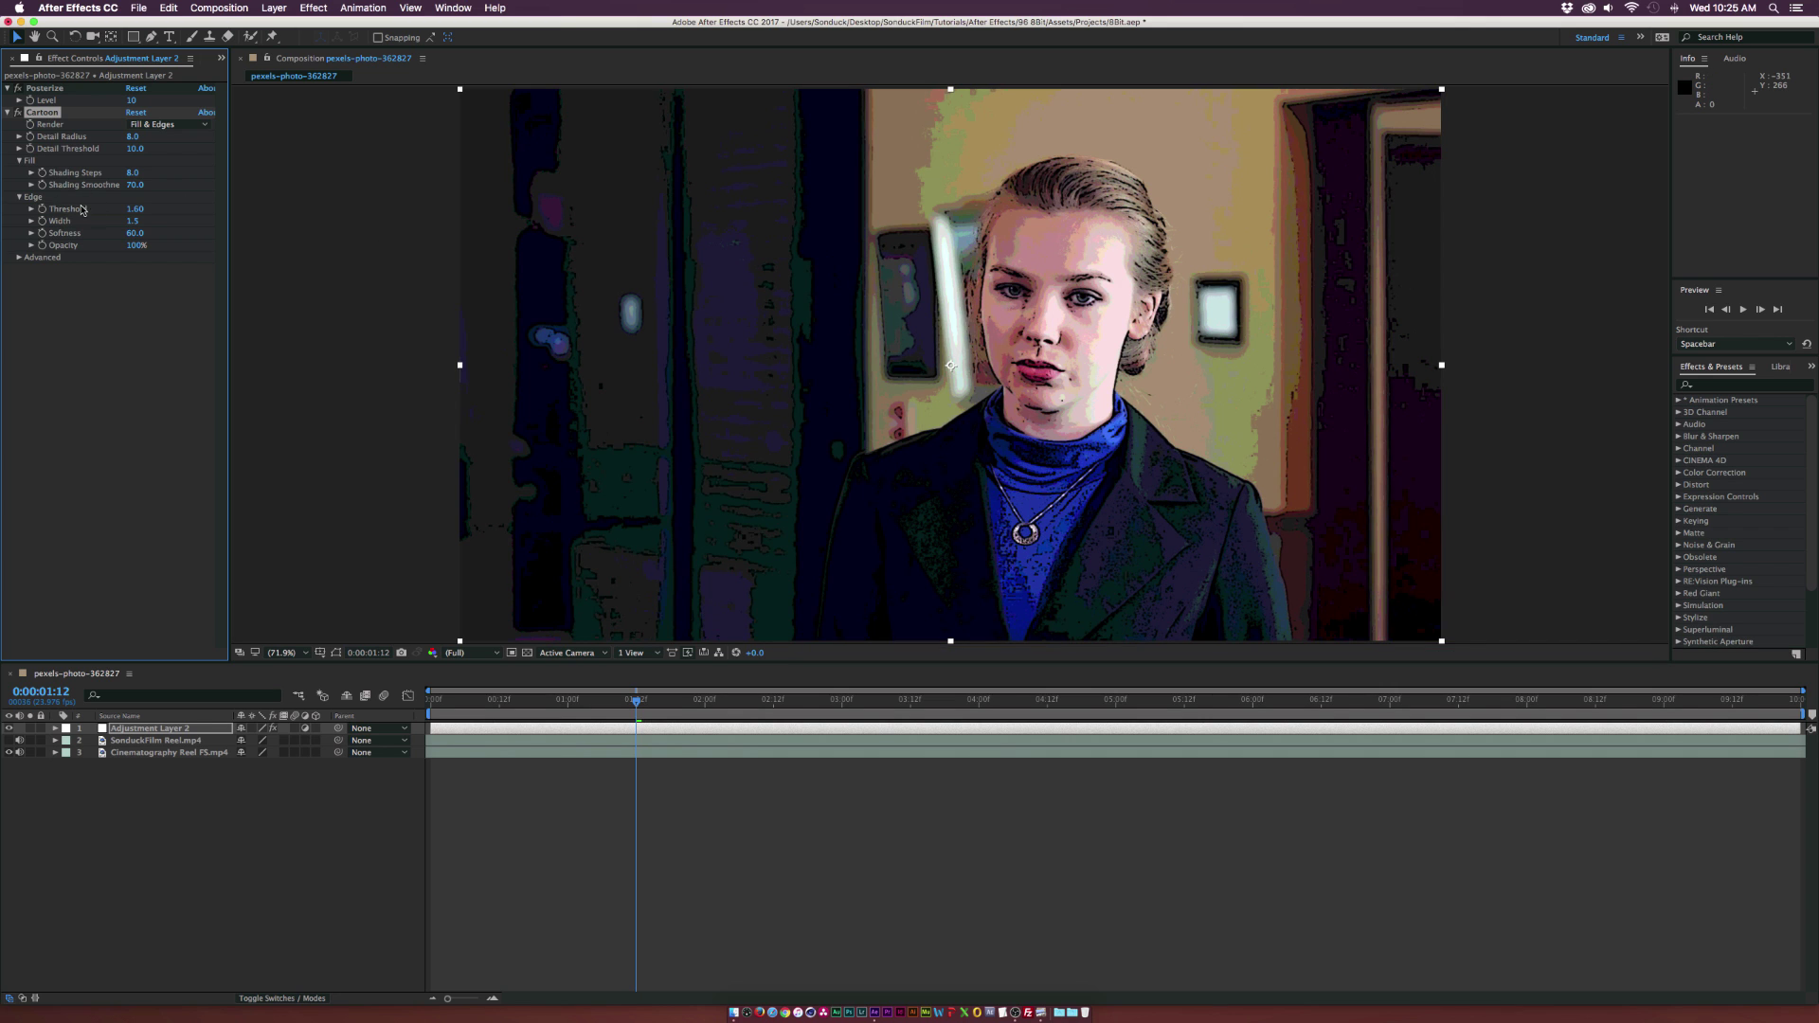
{"action": "left_click", "coordinate": [133, 210]}
{"action": "type", "text": "3"}
{"action": "key", "text": "Return"}
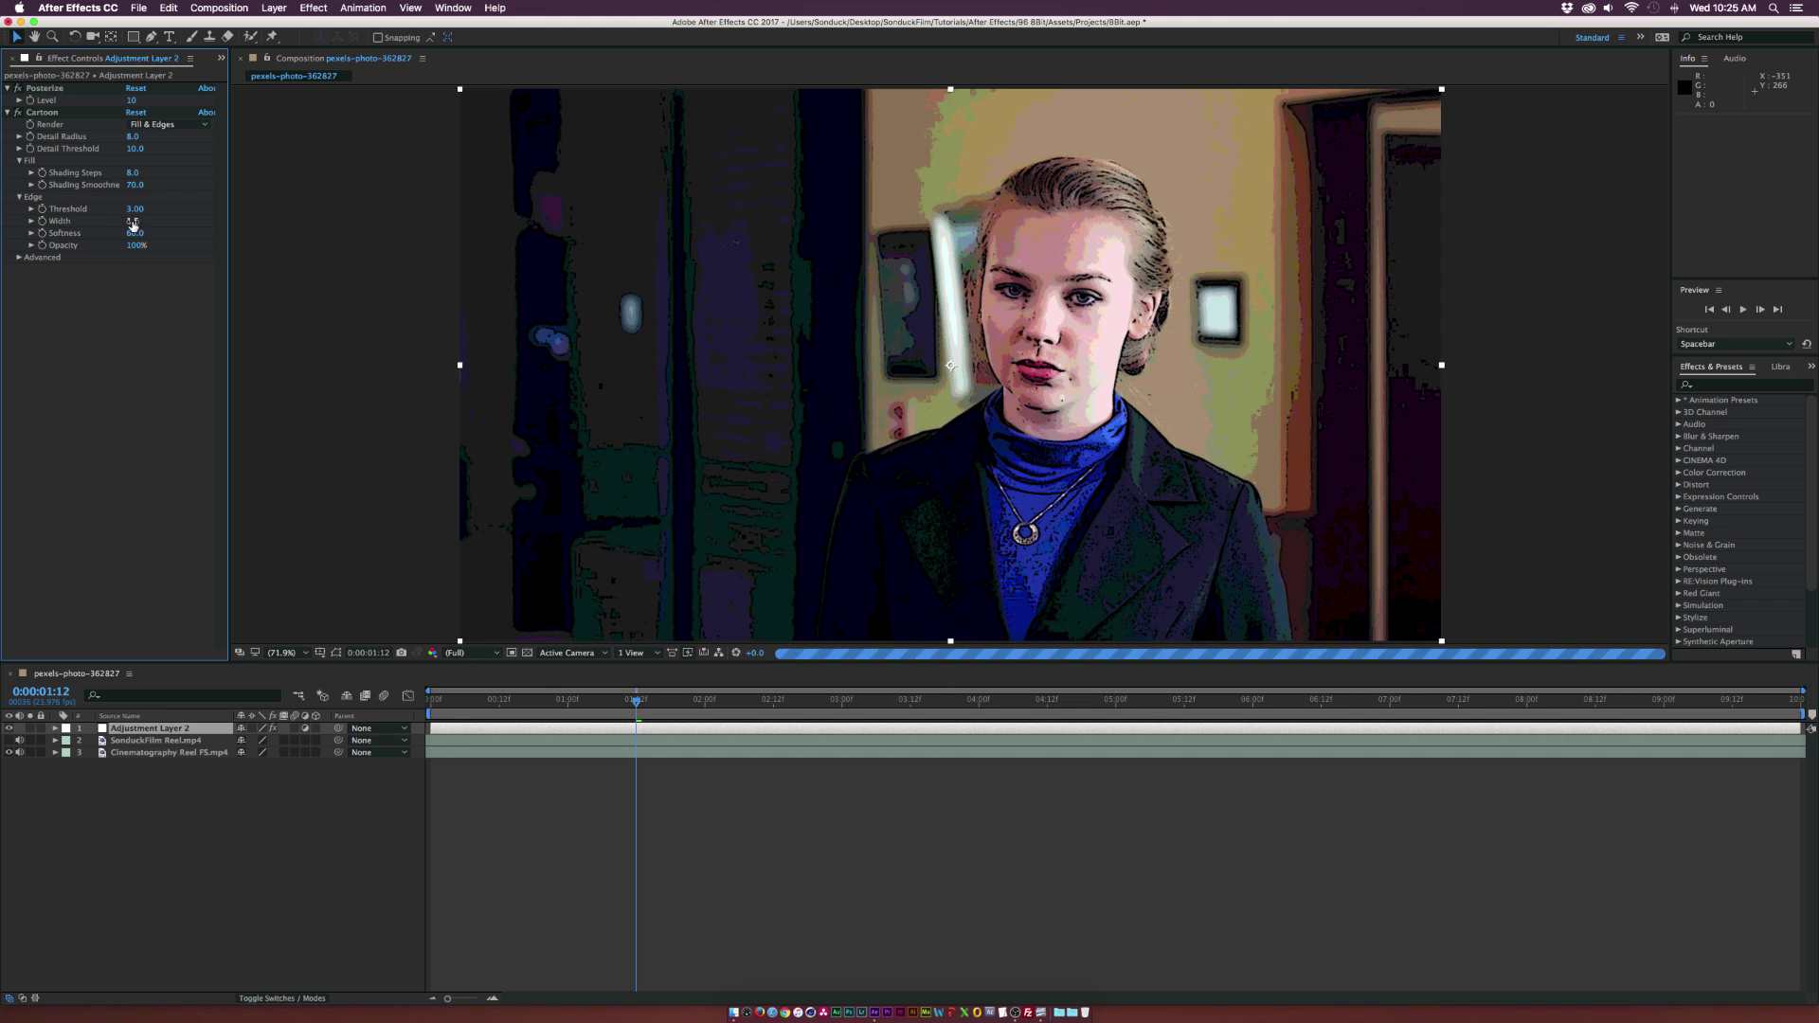
{"action": "left_click", "coordinate": [134, 221]}
{"action": "type", "text": "3"}
{"action": "key", "text": "Return"}
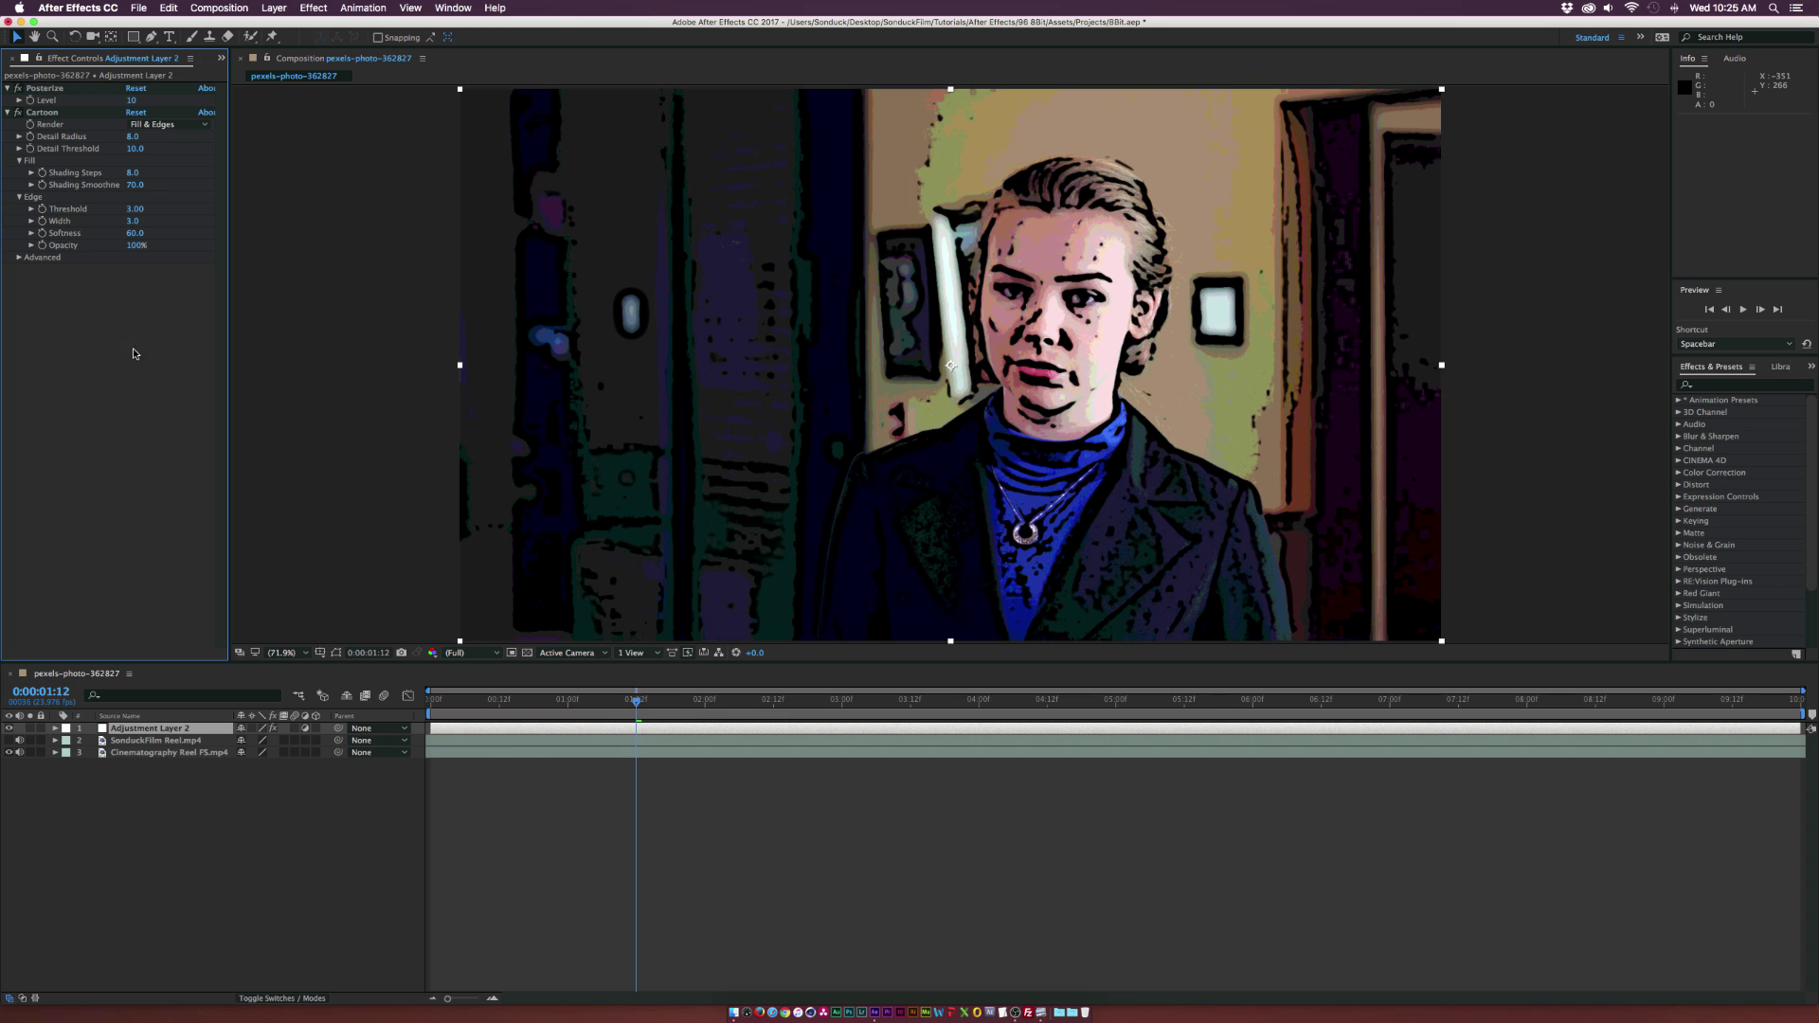
- Apply Stylize > Mosaic and set Horizontal and Vertical Blocks both to 256
{"action": "left_click", "coordinate": [313, 7]}
{"action": "mouse_move", "coordinate": [398, 303]}
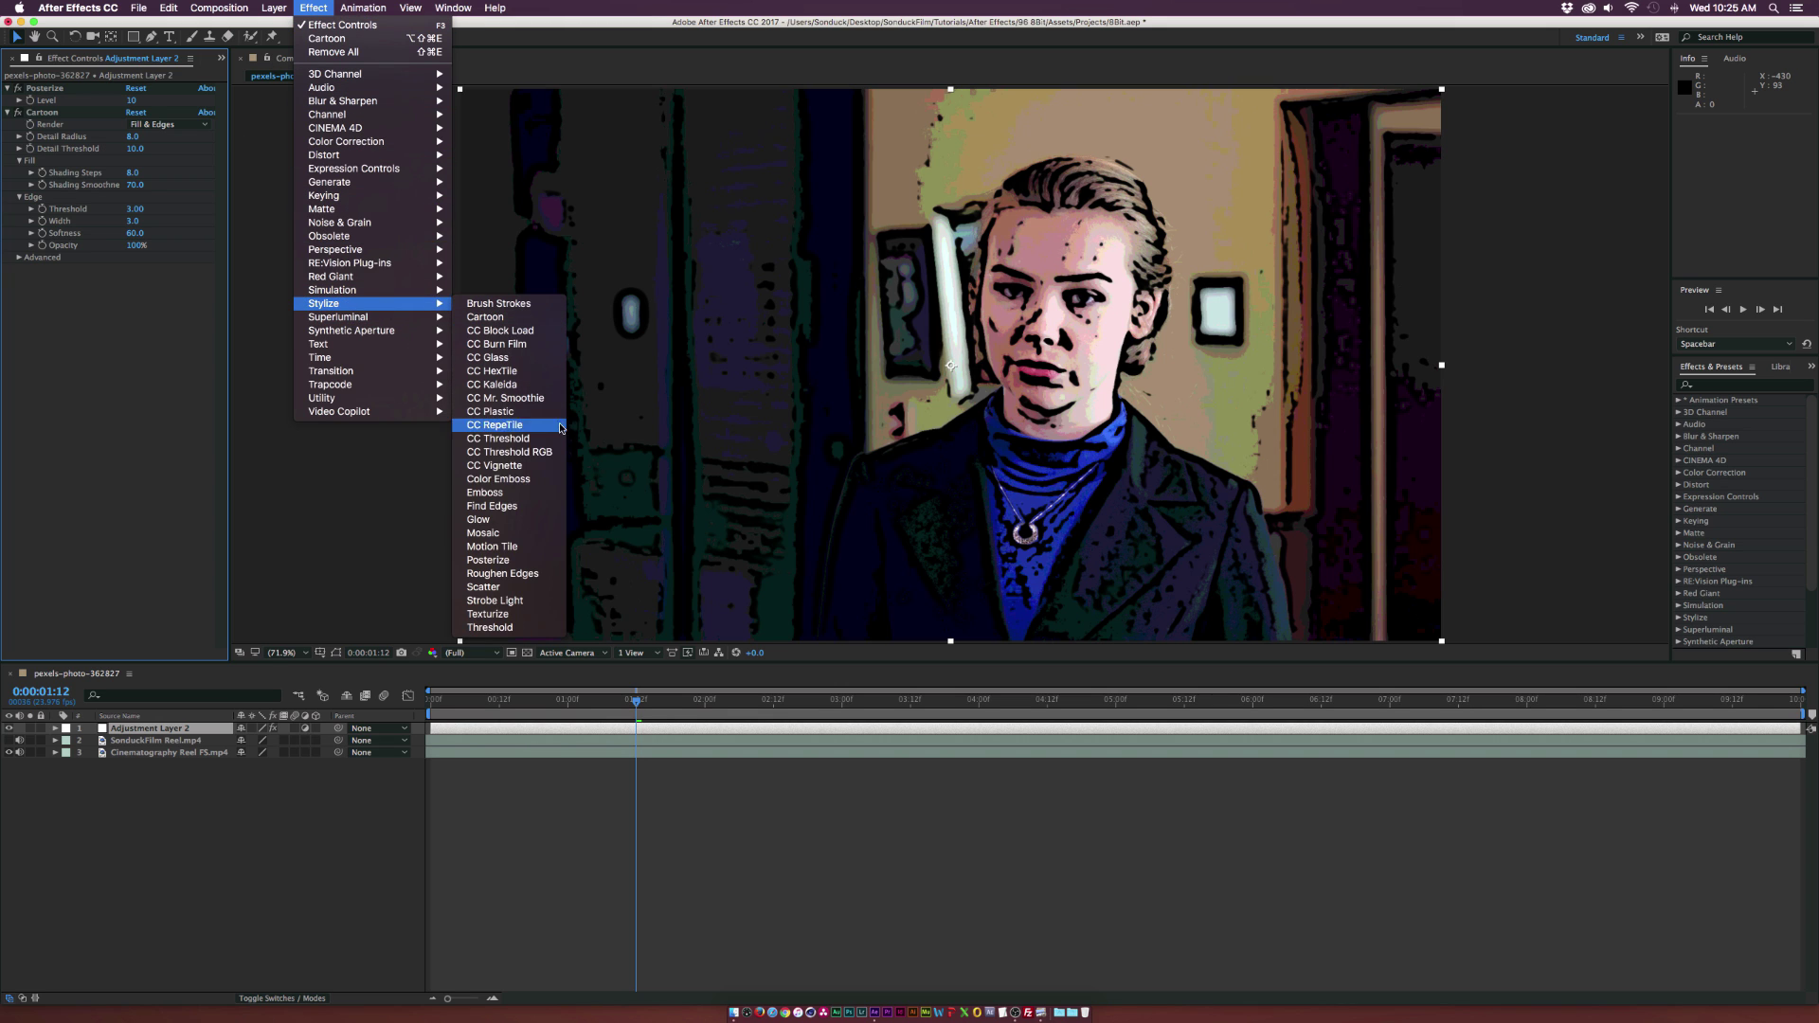
{"action": "left_click", "coordinate": [517, 533]}
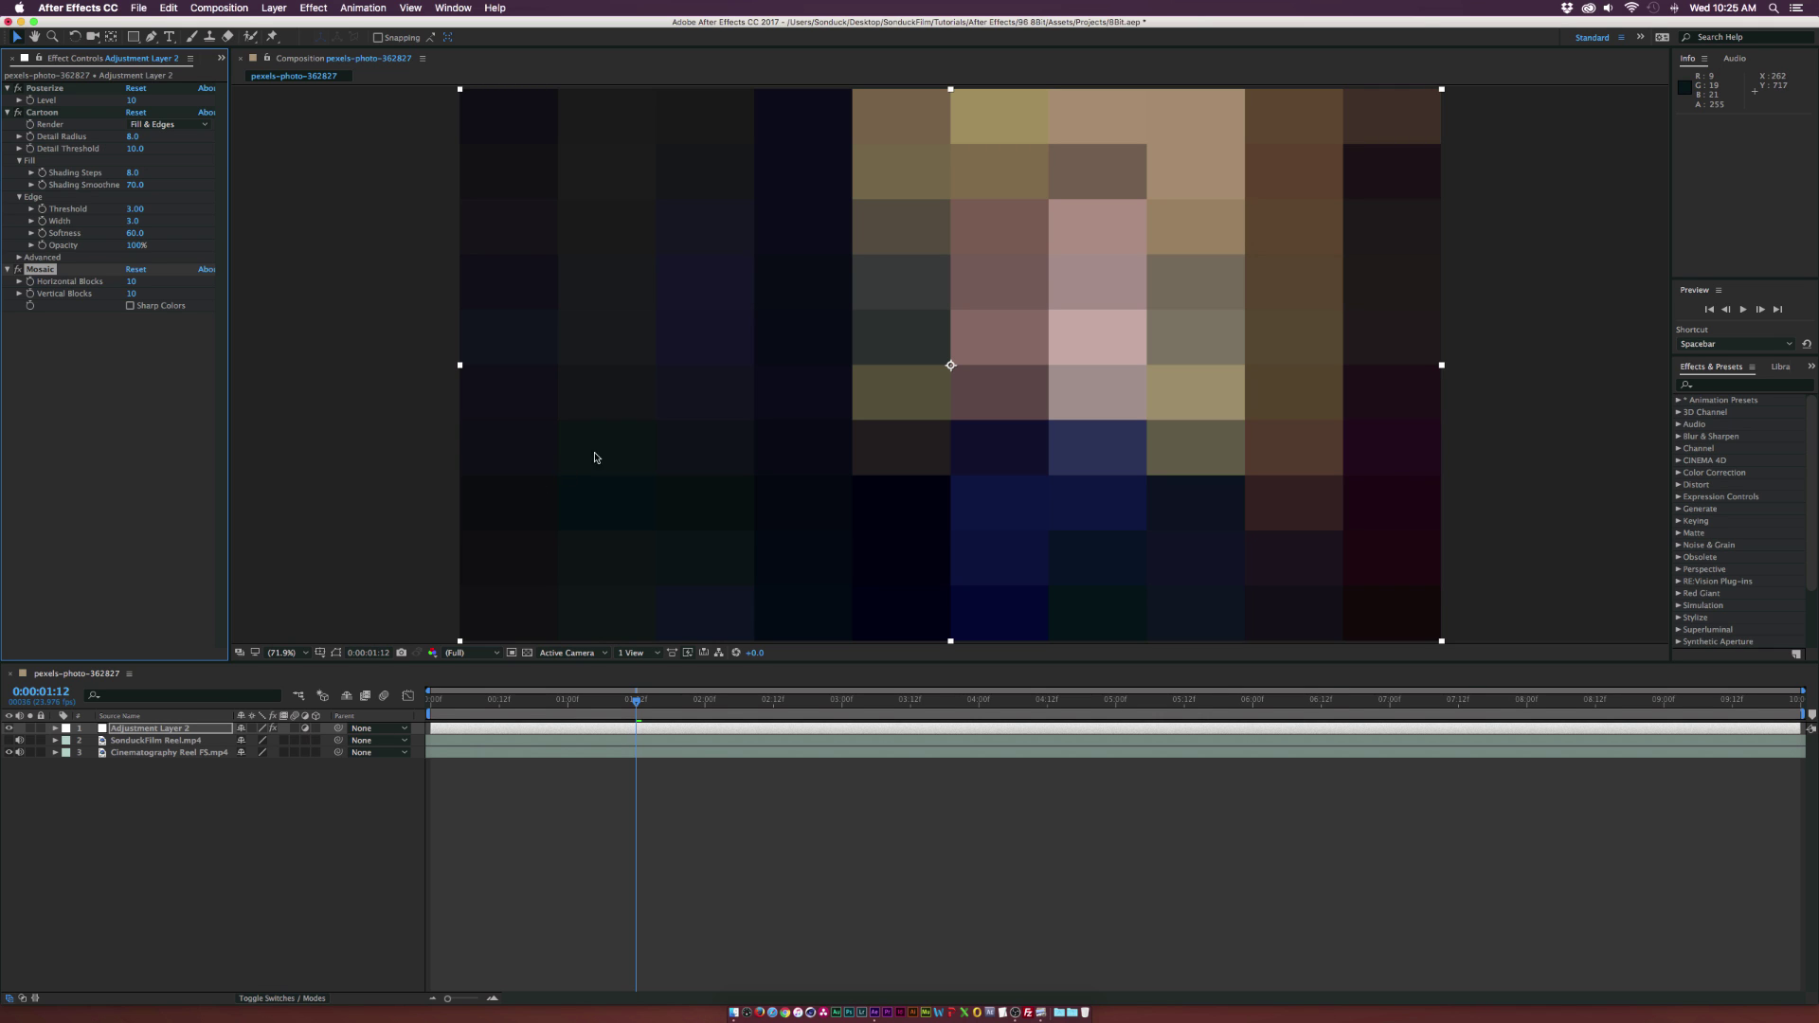
{"action": "left_click", "coordinate": [133, 282]}
{"action": "type", "text": "256"}
{"action": "left_click", "coordinate": [132, 295]}
{"action": "type", "text": "256"}
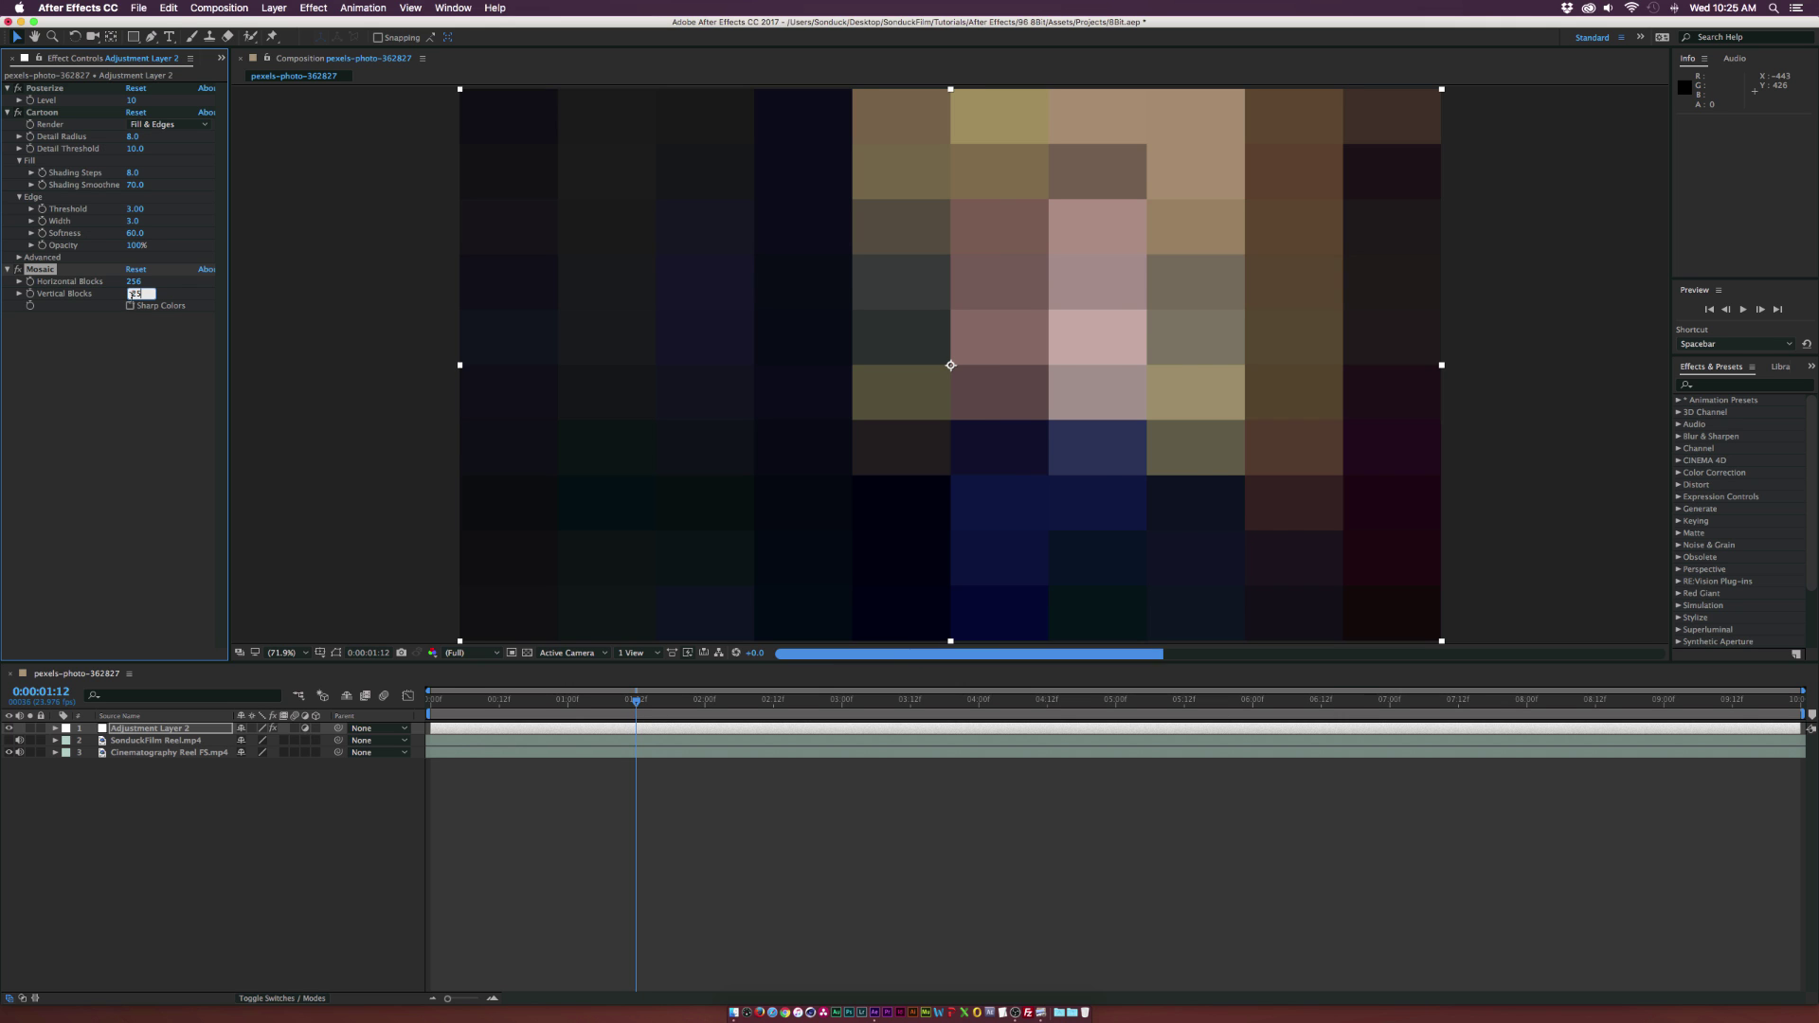
{"action": "key", "text": "Return"}
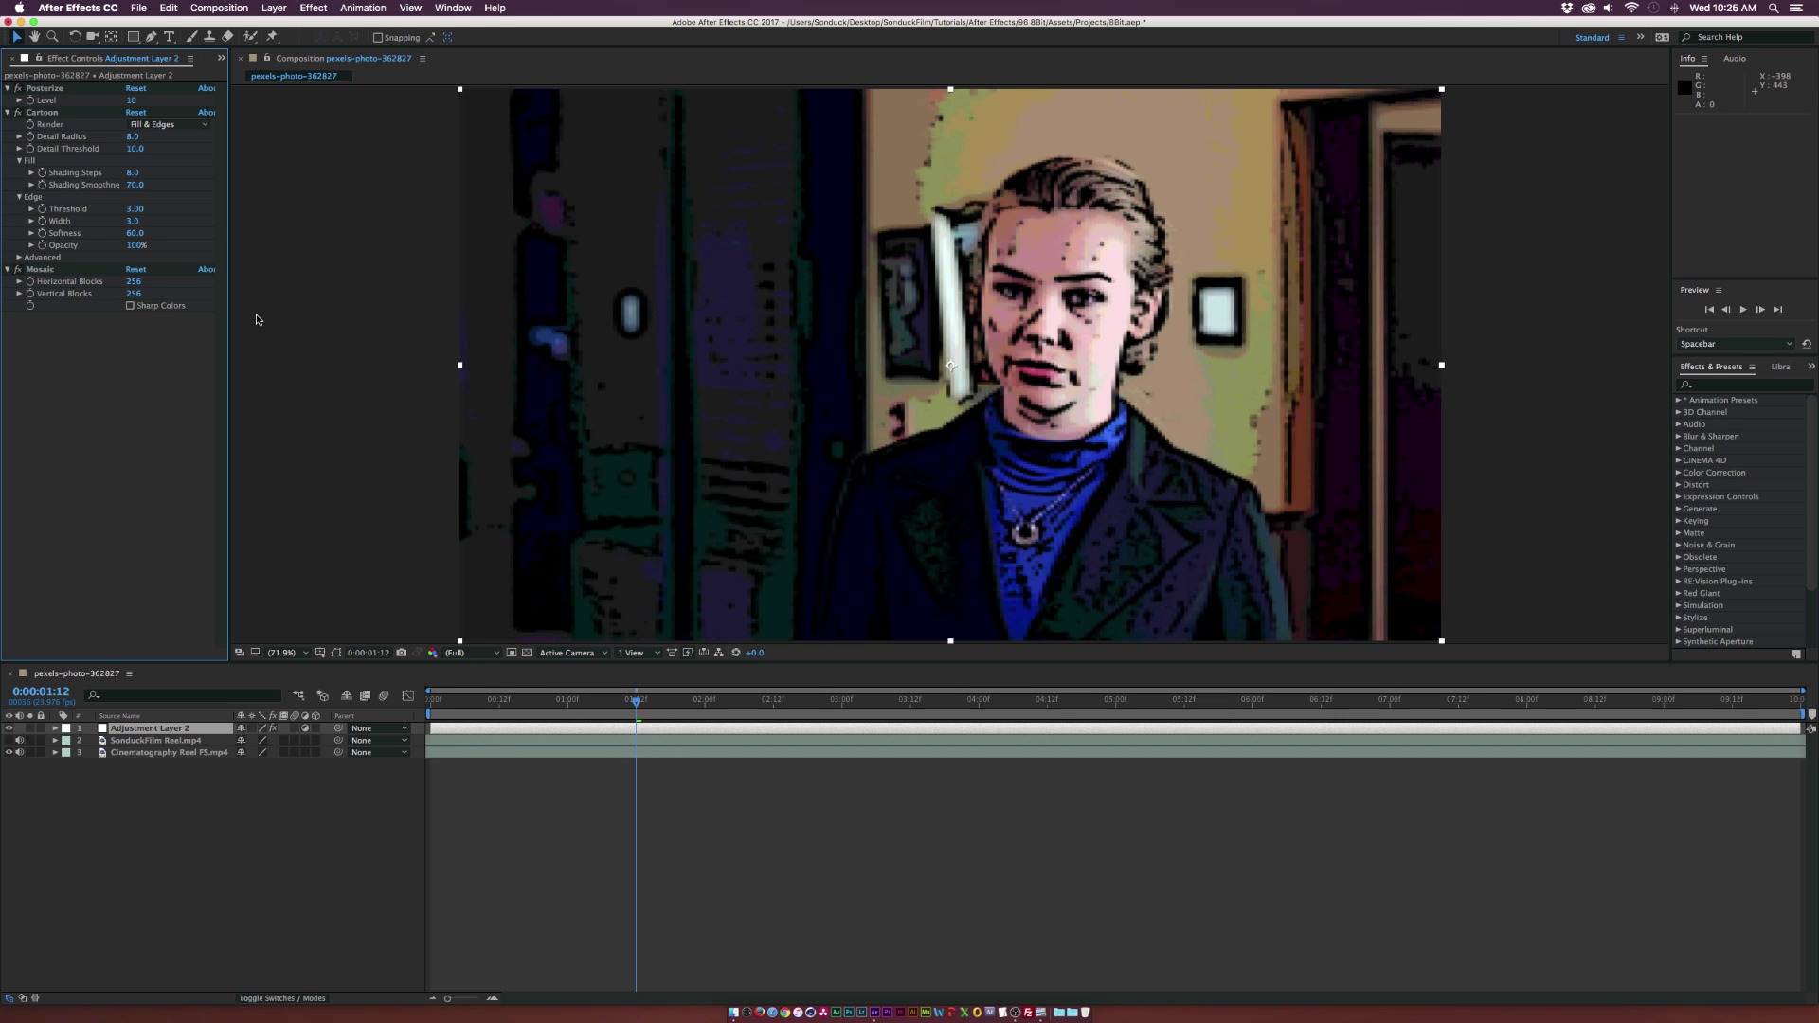
- Turn on Mosaic Sharp Colors and try 126 horizontal and 126 vertical blocks
{"action": "left_click", "coordinate": [131, 306]}
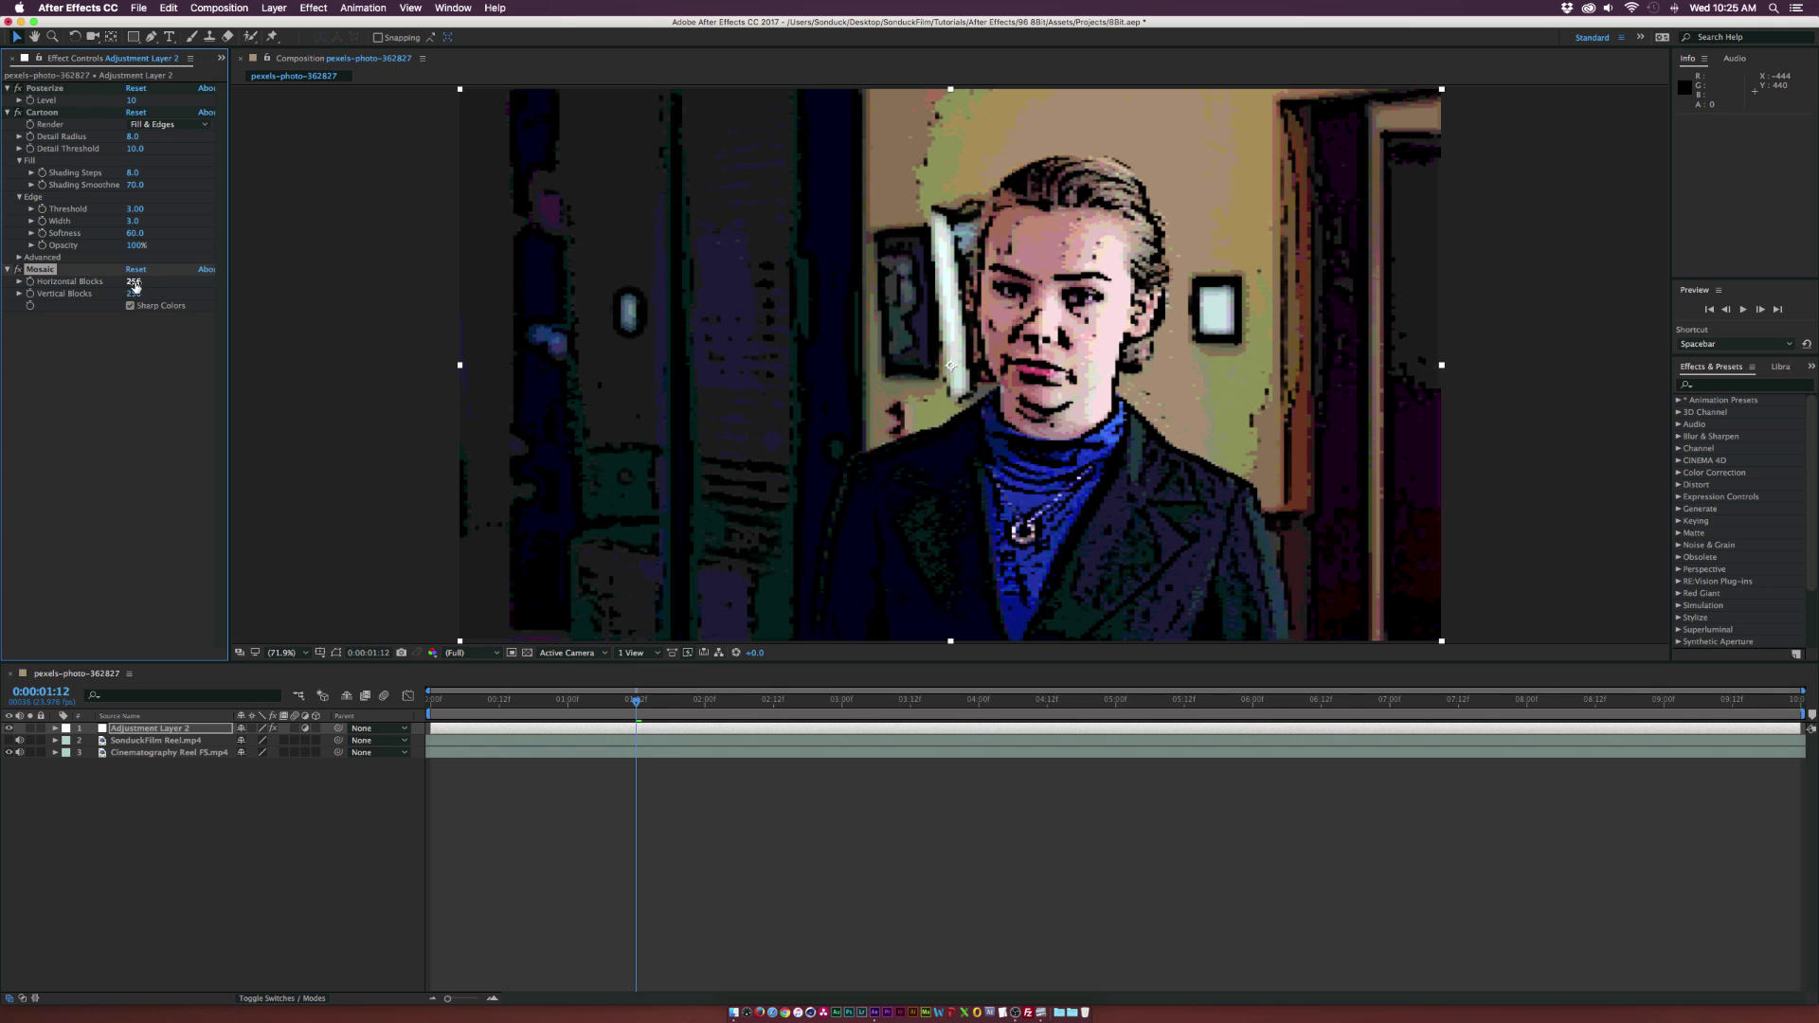
{"action": "left_click", "coordinate": [136, 282]}
{"action": "type", "text": "126"}
{"action": "left_click", "coordinate": [134, 293]}
{"action": "type", "text": "126"}
{"action": "key", "text": "Return"}
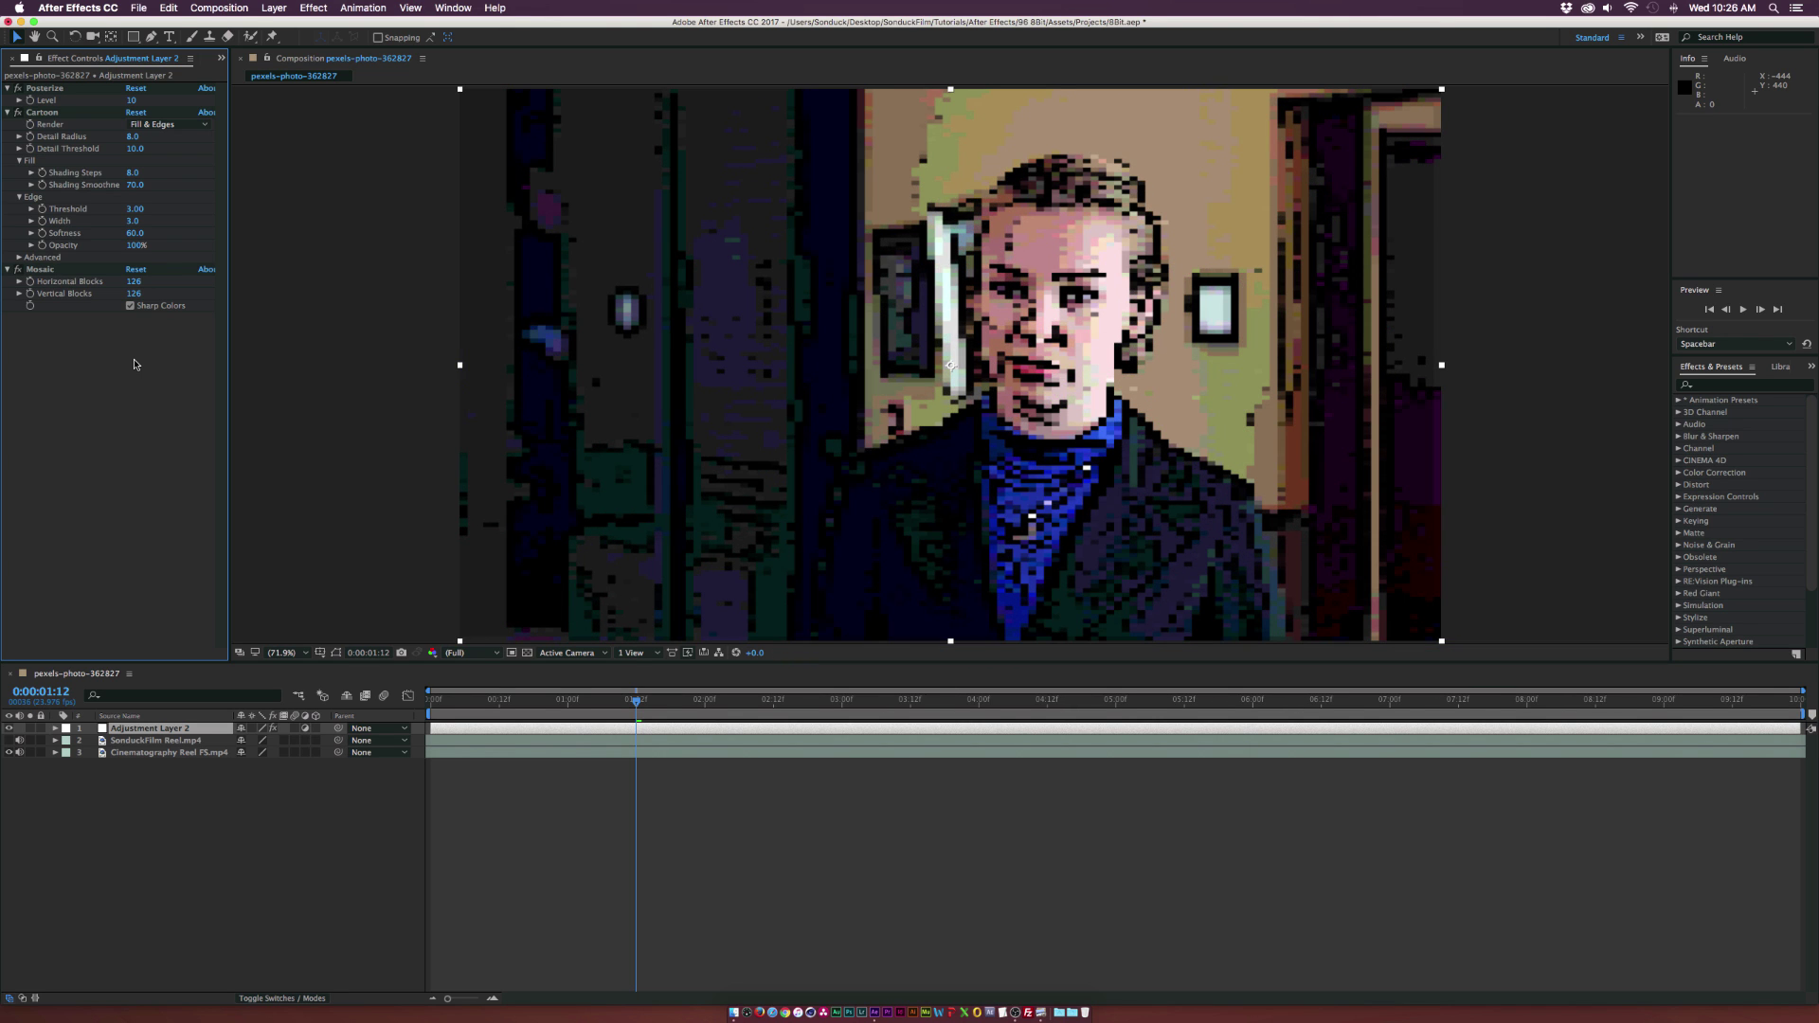
- Set Mosaic blocks back to 256 each, enable Sharp Colors, and move to 0:00:05:07
{"action": "left_click", "coordinate": [132, 282]}
{"action": "type", "text": "256"}
{"action": "key", "text": "Tab"}
{"action": "type", "text": "2"}
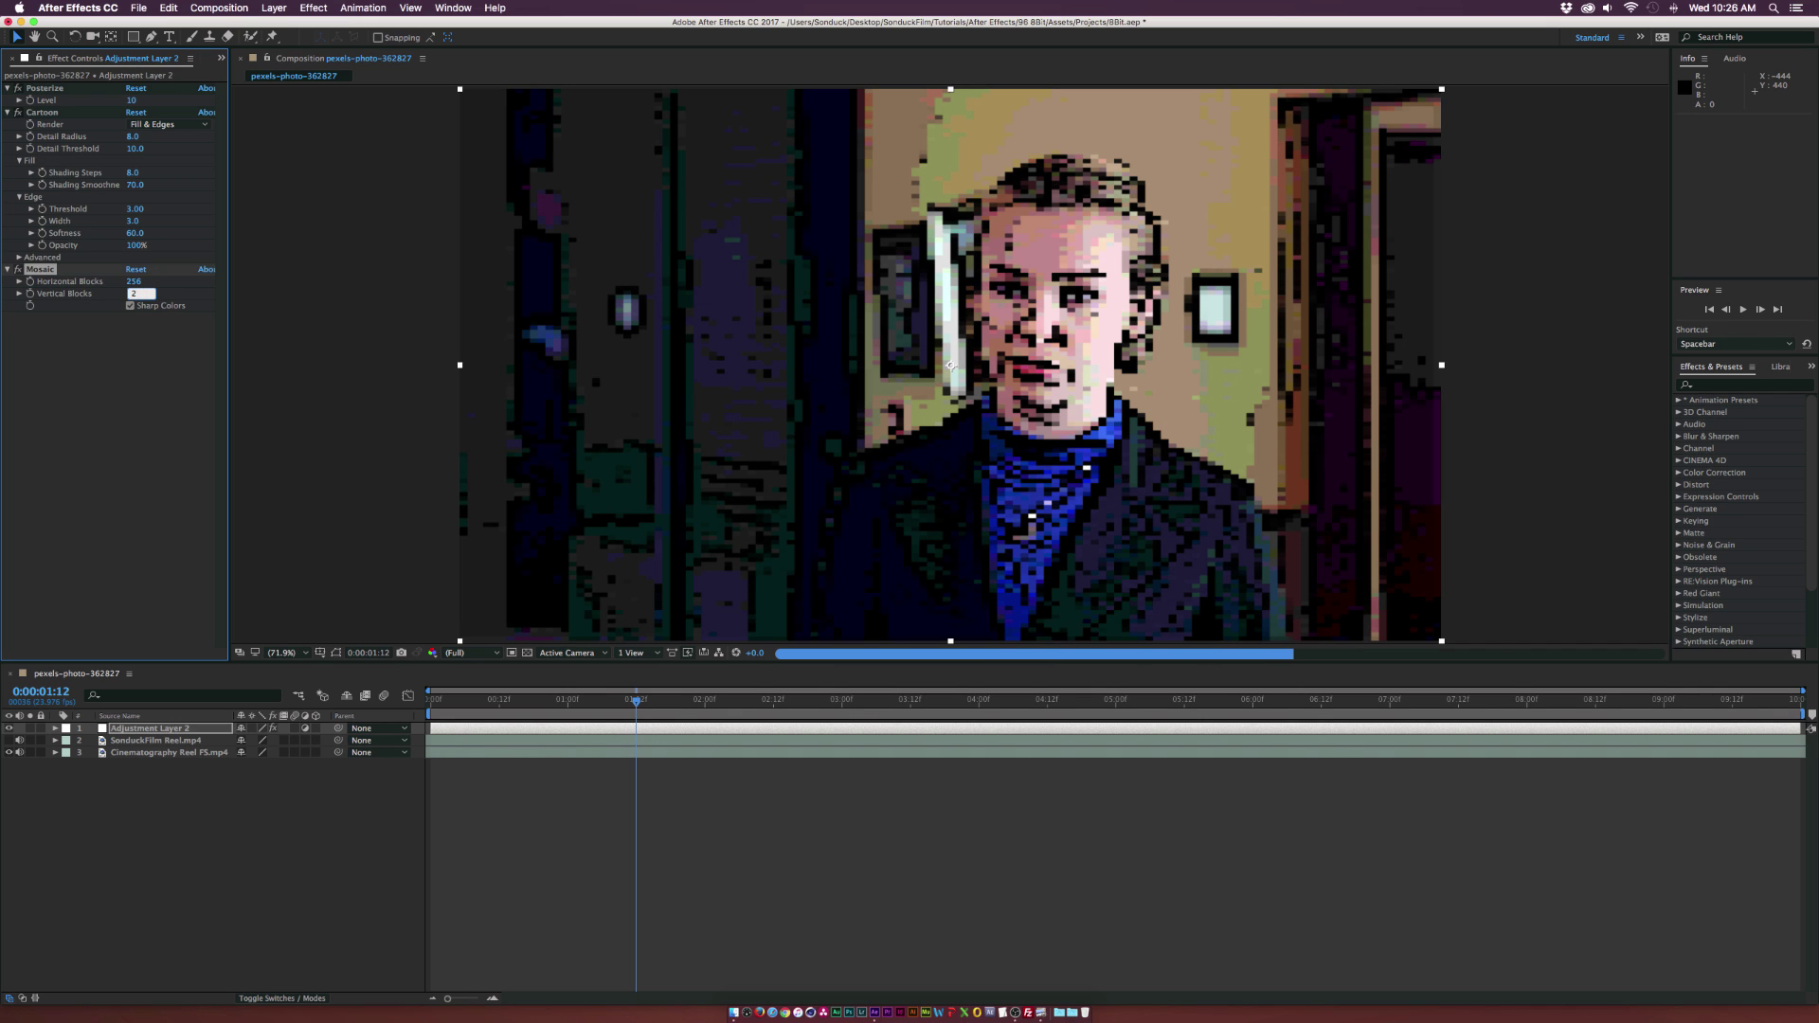
{"action": "type", "text": "56"}
{"action": "key", "text": "Return"}
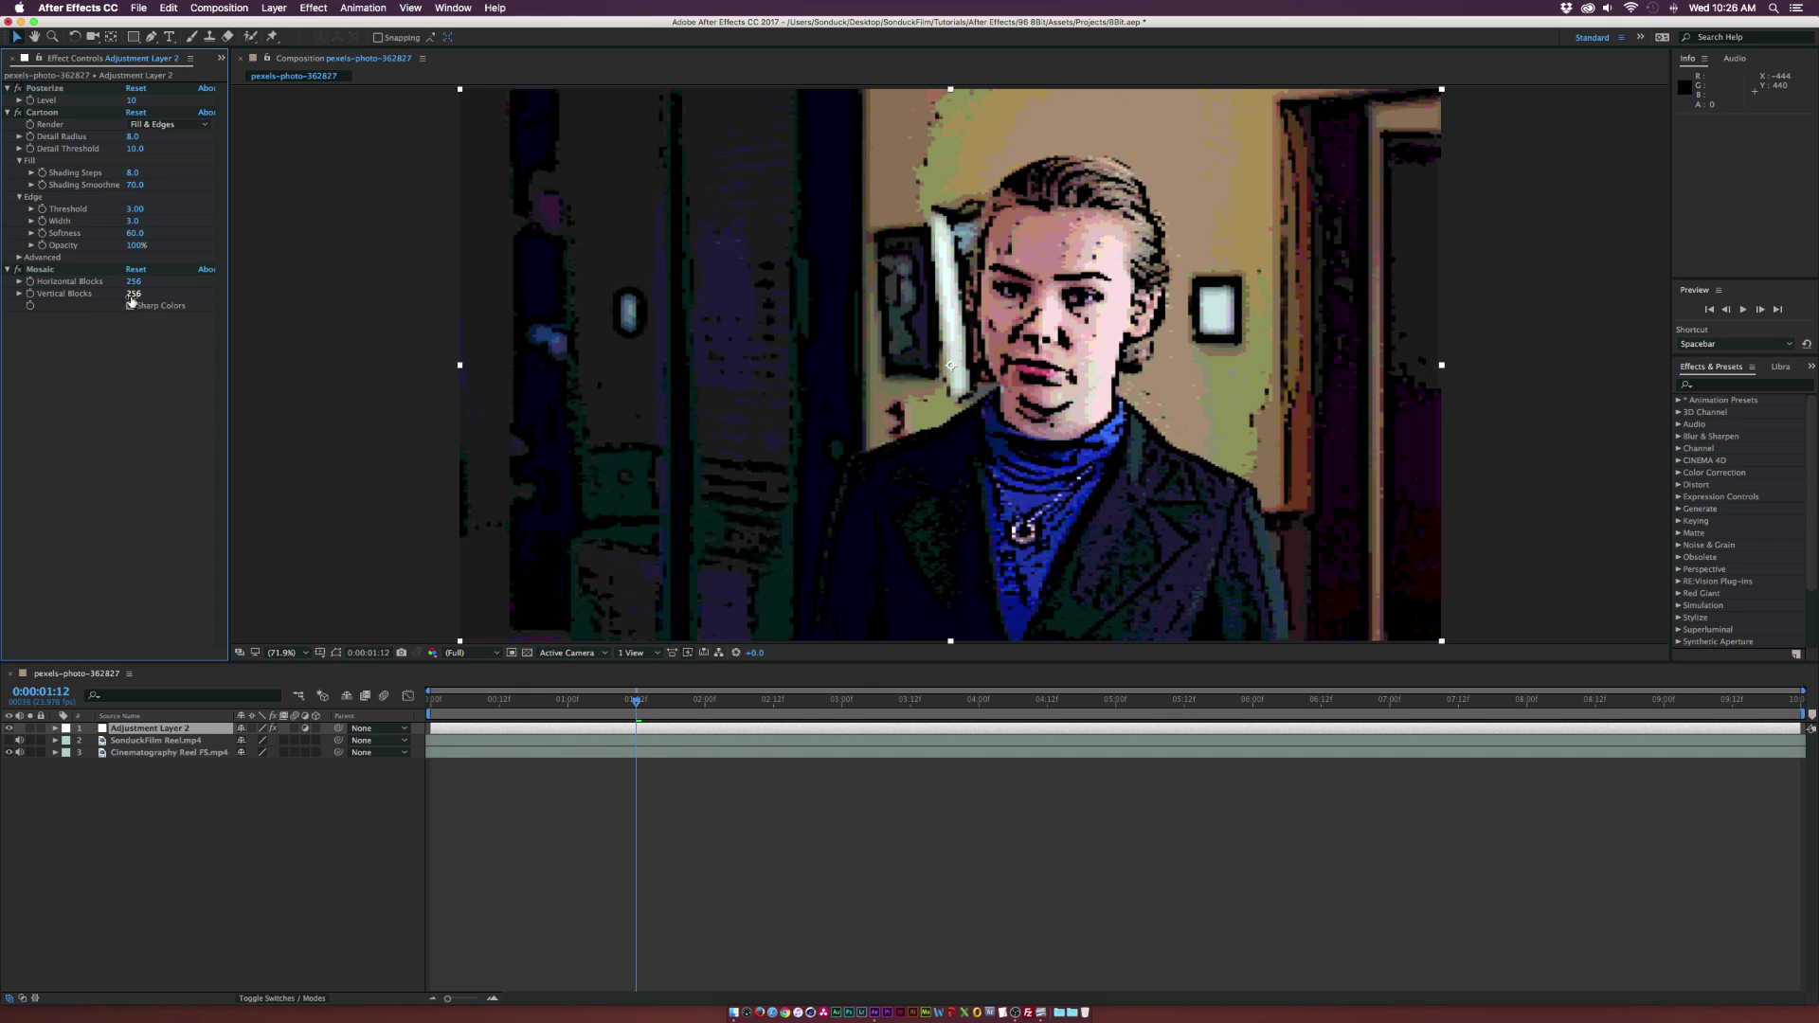
{"action": "left_click", "coordinate": [131, 305]}
{"action": "left_click", "coordinate": [1156, 700]}
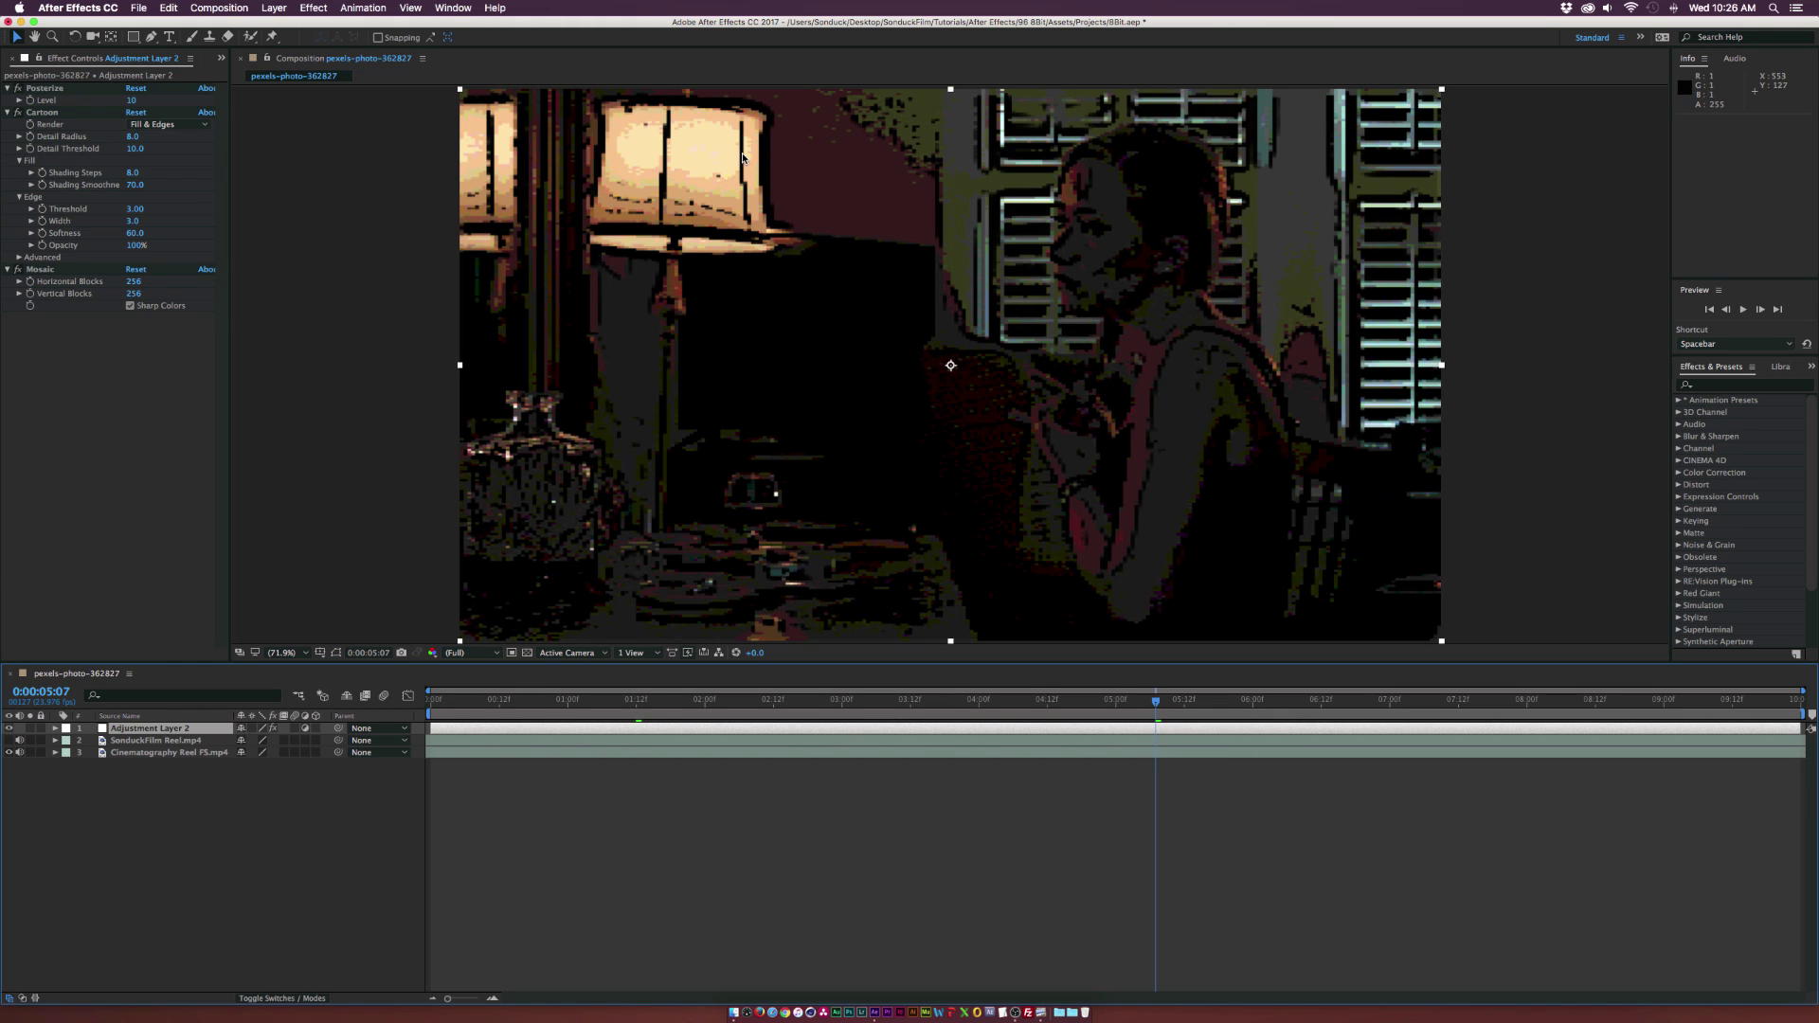
- Change the Posterize Level on Adjustment Layer 2 to 20
{"action": "left_click", "coordinate": [134, 100]}
{"action": "type", "text": "20"}
{"action": "key", "text": "Return"}
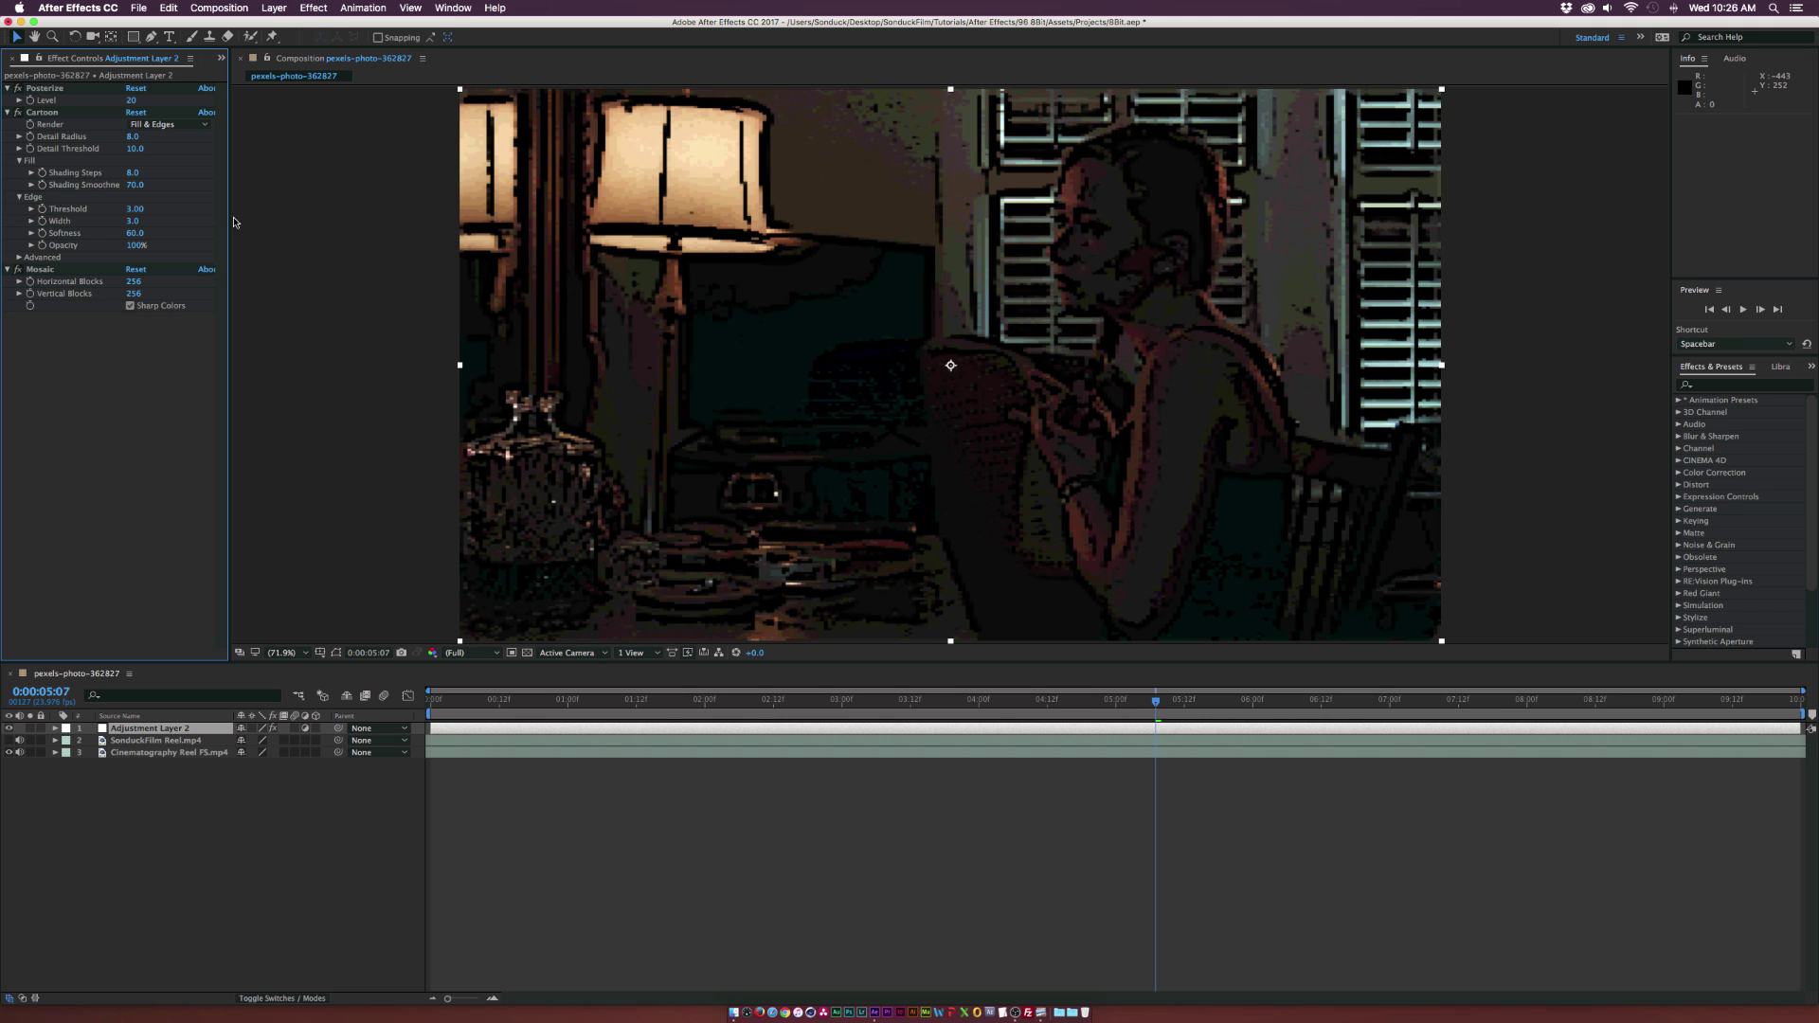
- Add Unsharp Mask with Amount 180, then select the Cinematography Reel FS.mp4 layer
{"action": "left_click", "coordinate": [305, 6]}
{"action": "mouse_move", "coordinate": [398, 101]}
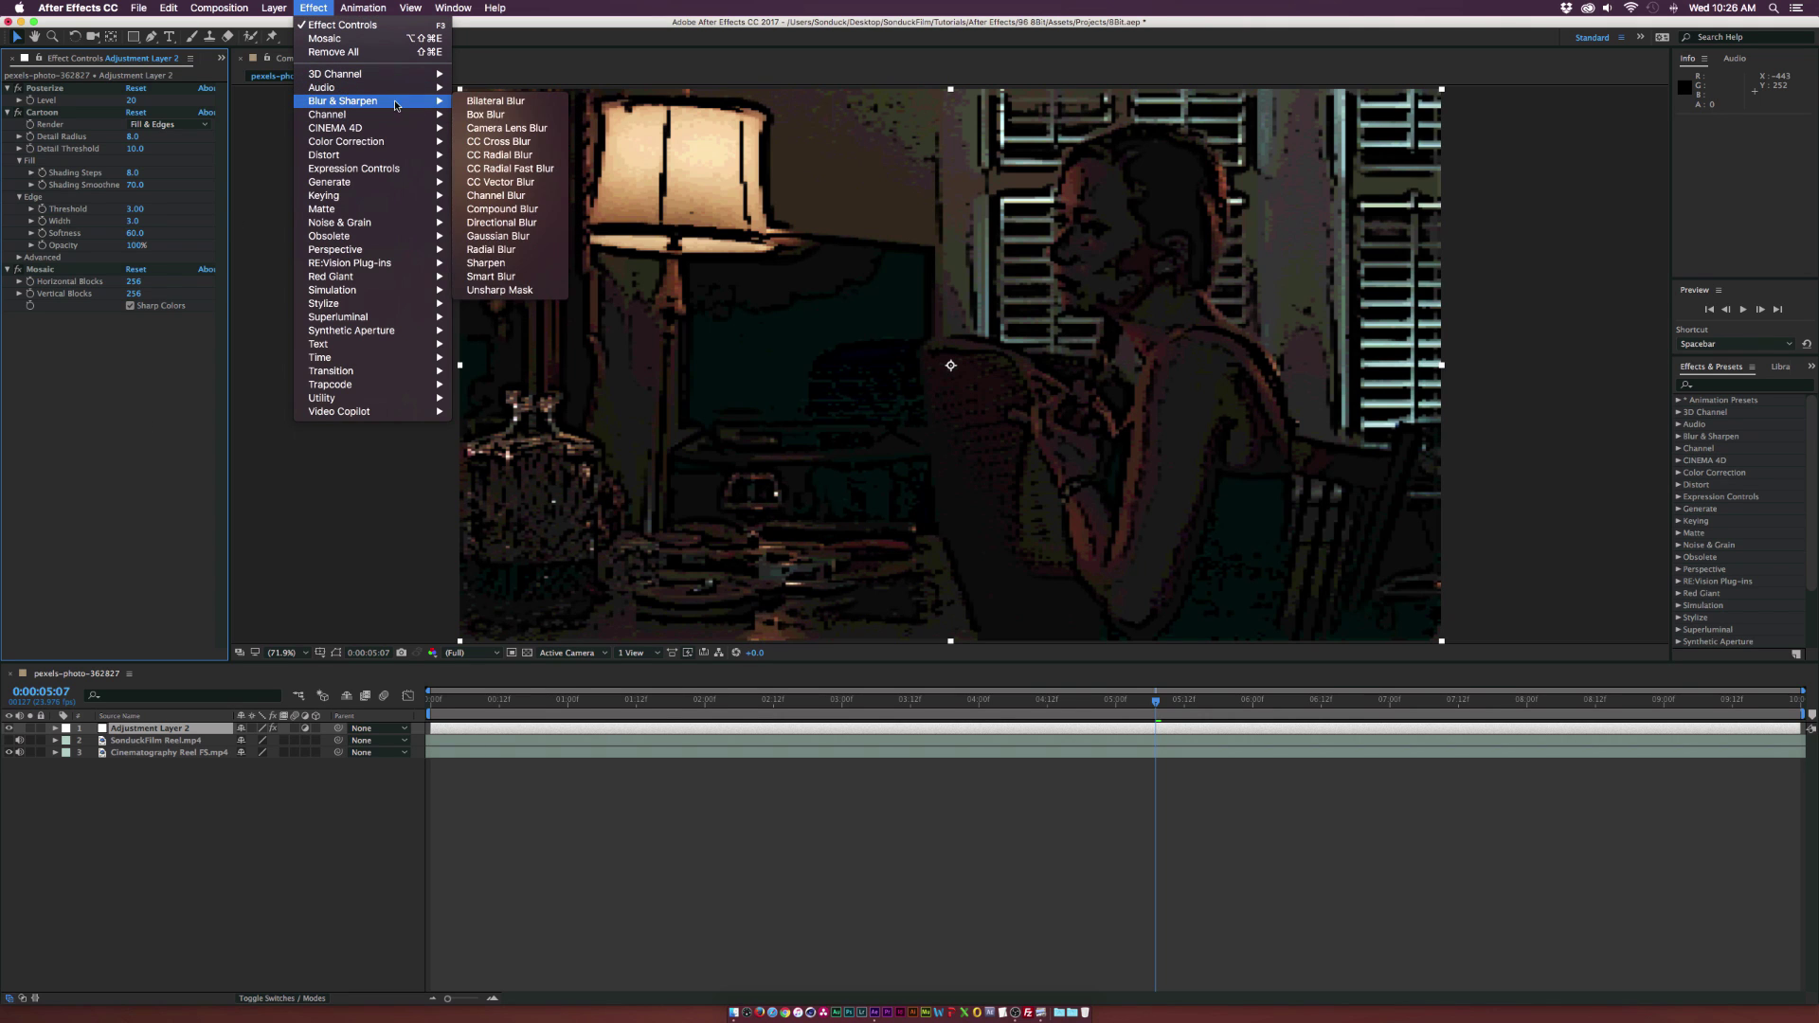
{"action": "left_click", "coordinate": [499, 291]}
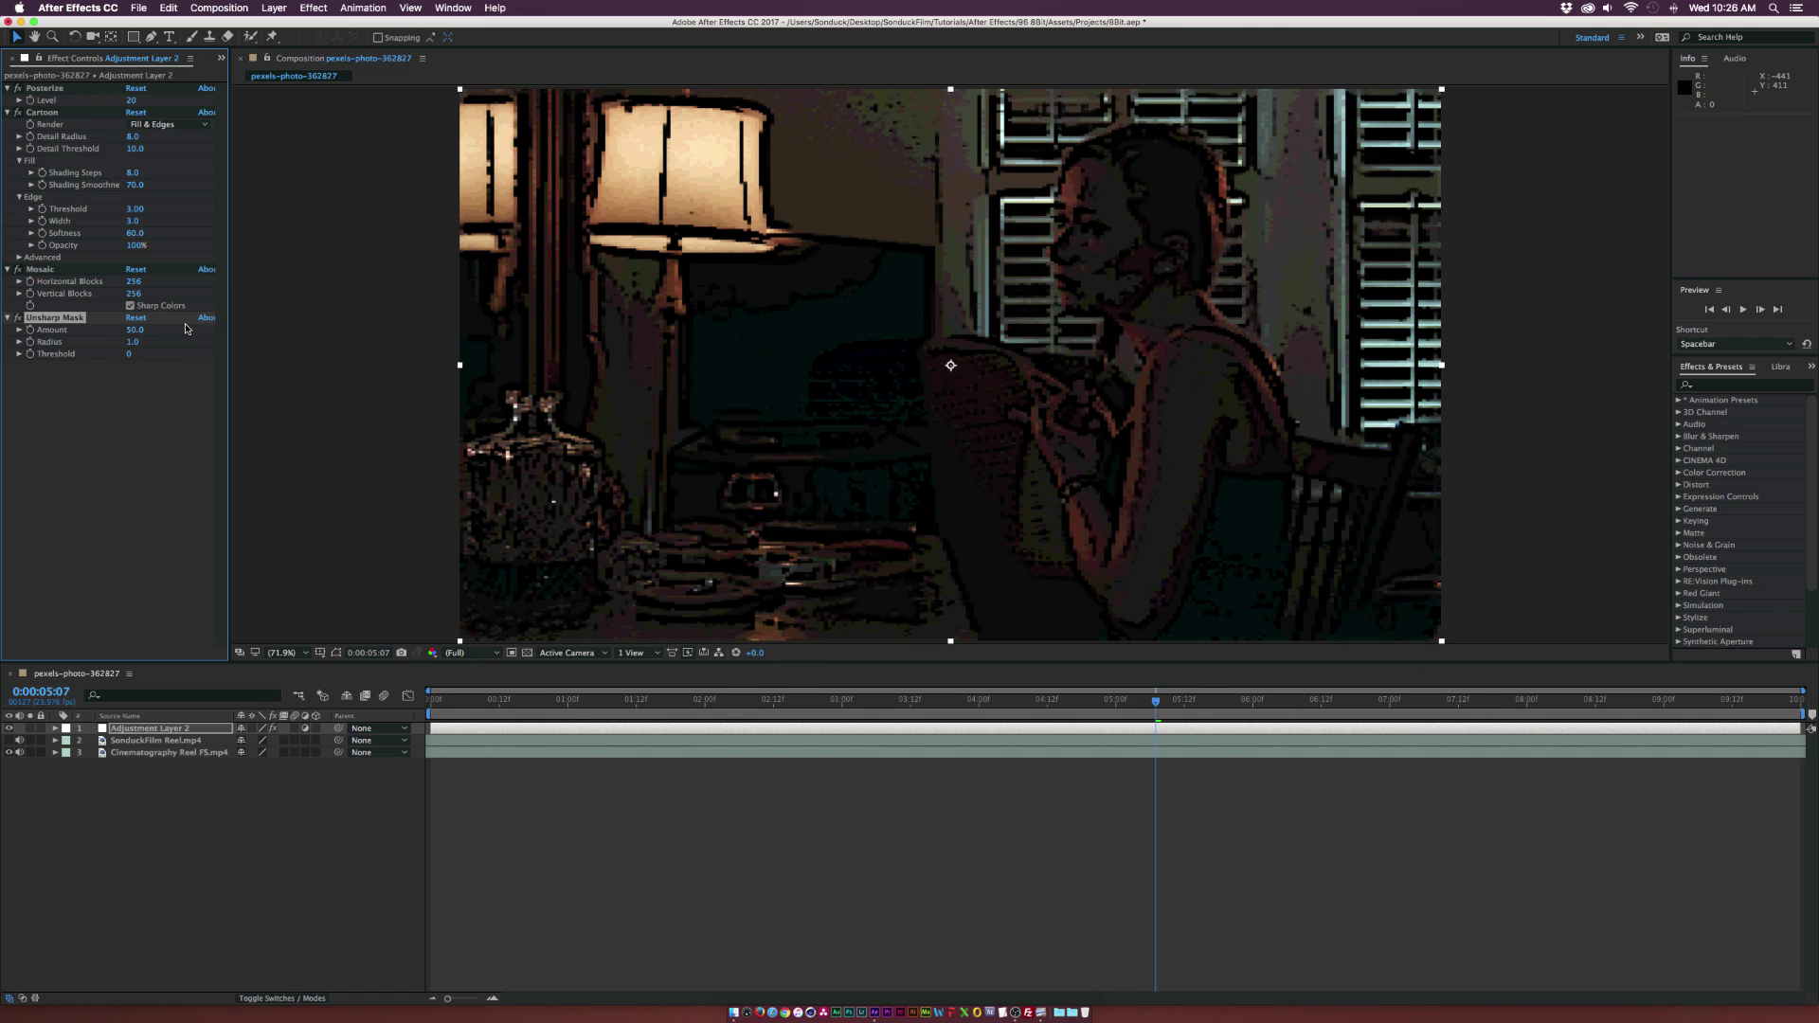
{"action": "left_click", "coordinate": [135, 331]}
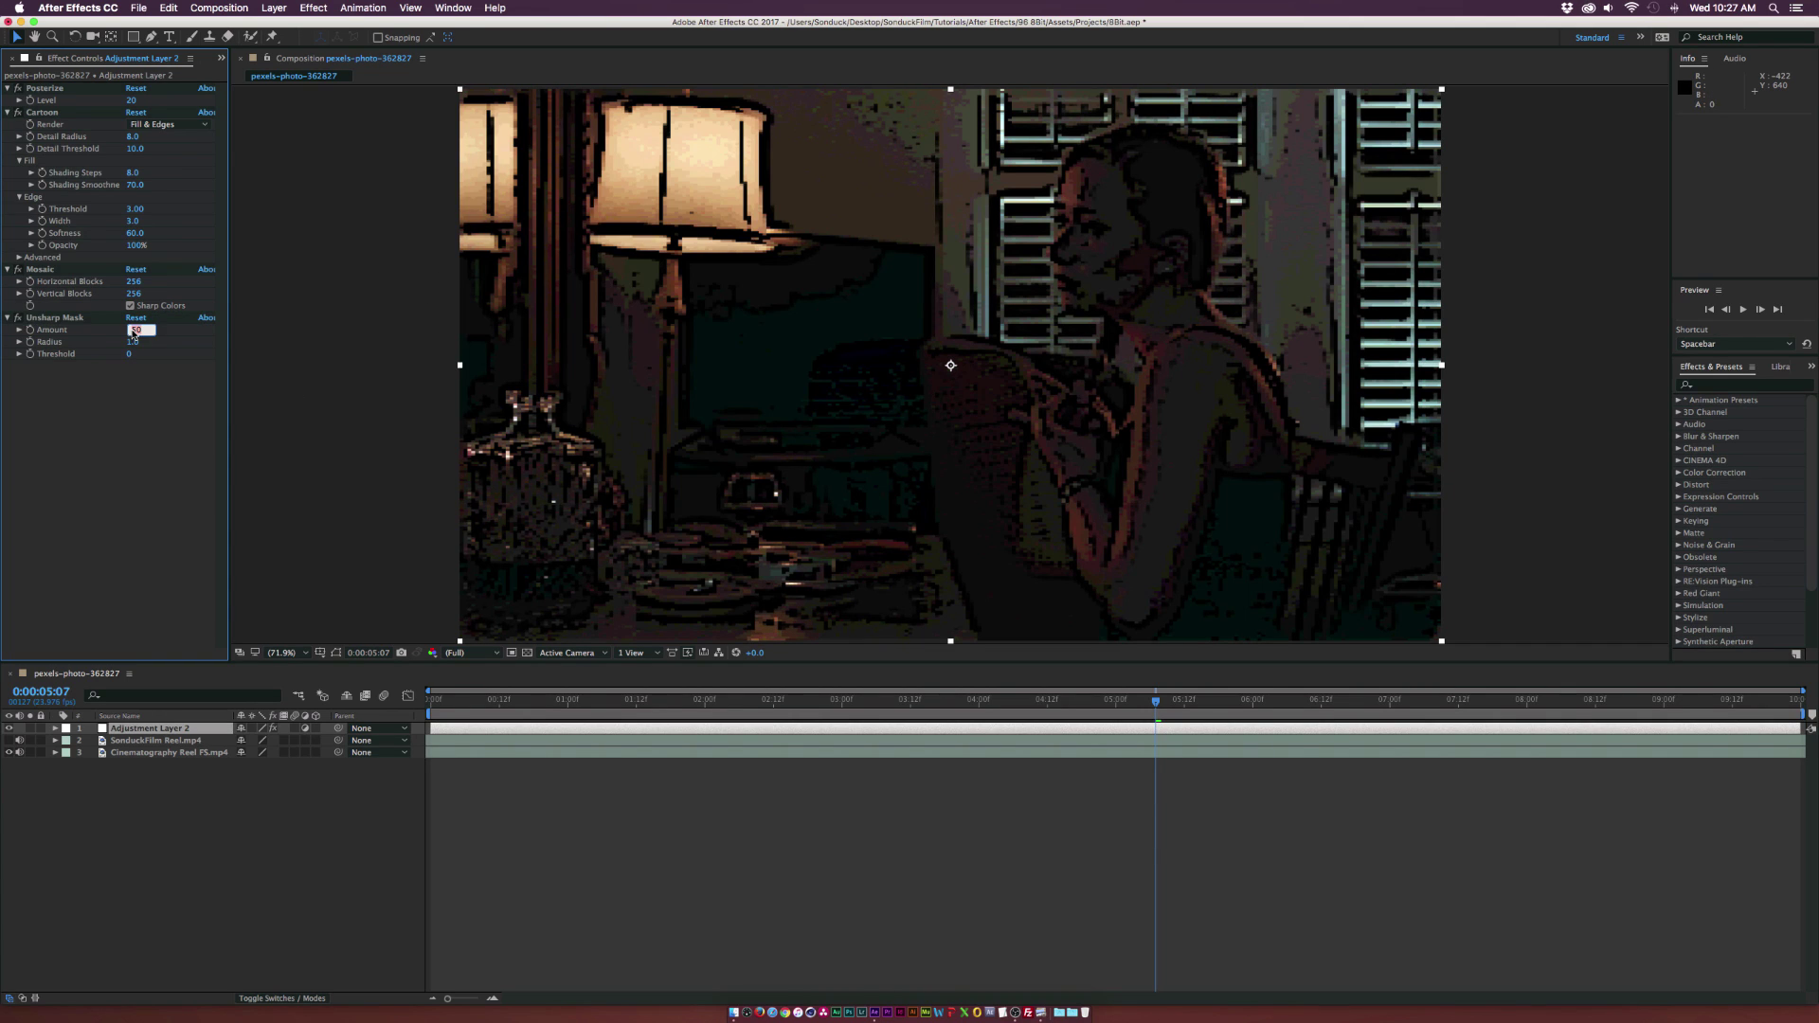
{"action": "key", "text": "Return"}
{"action": "left_click", "coordinate": [478, 752]}
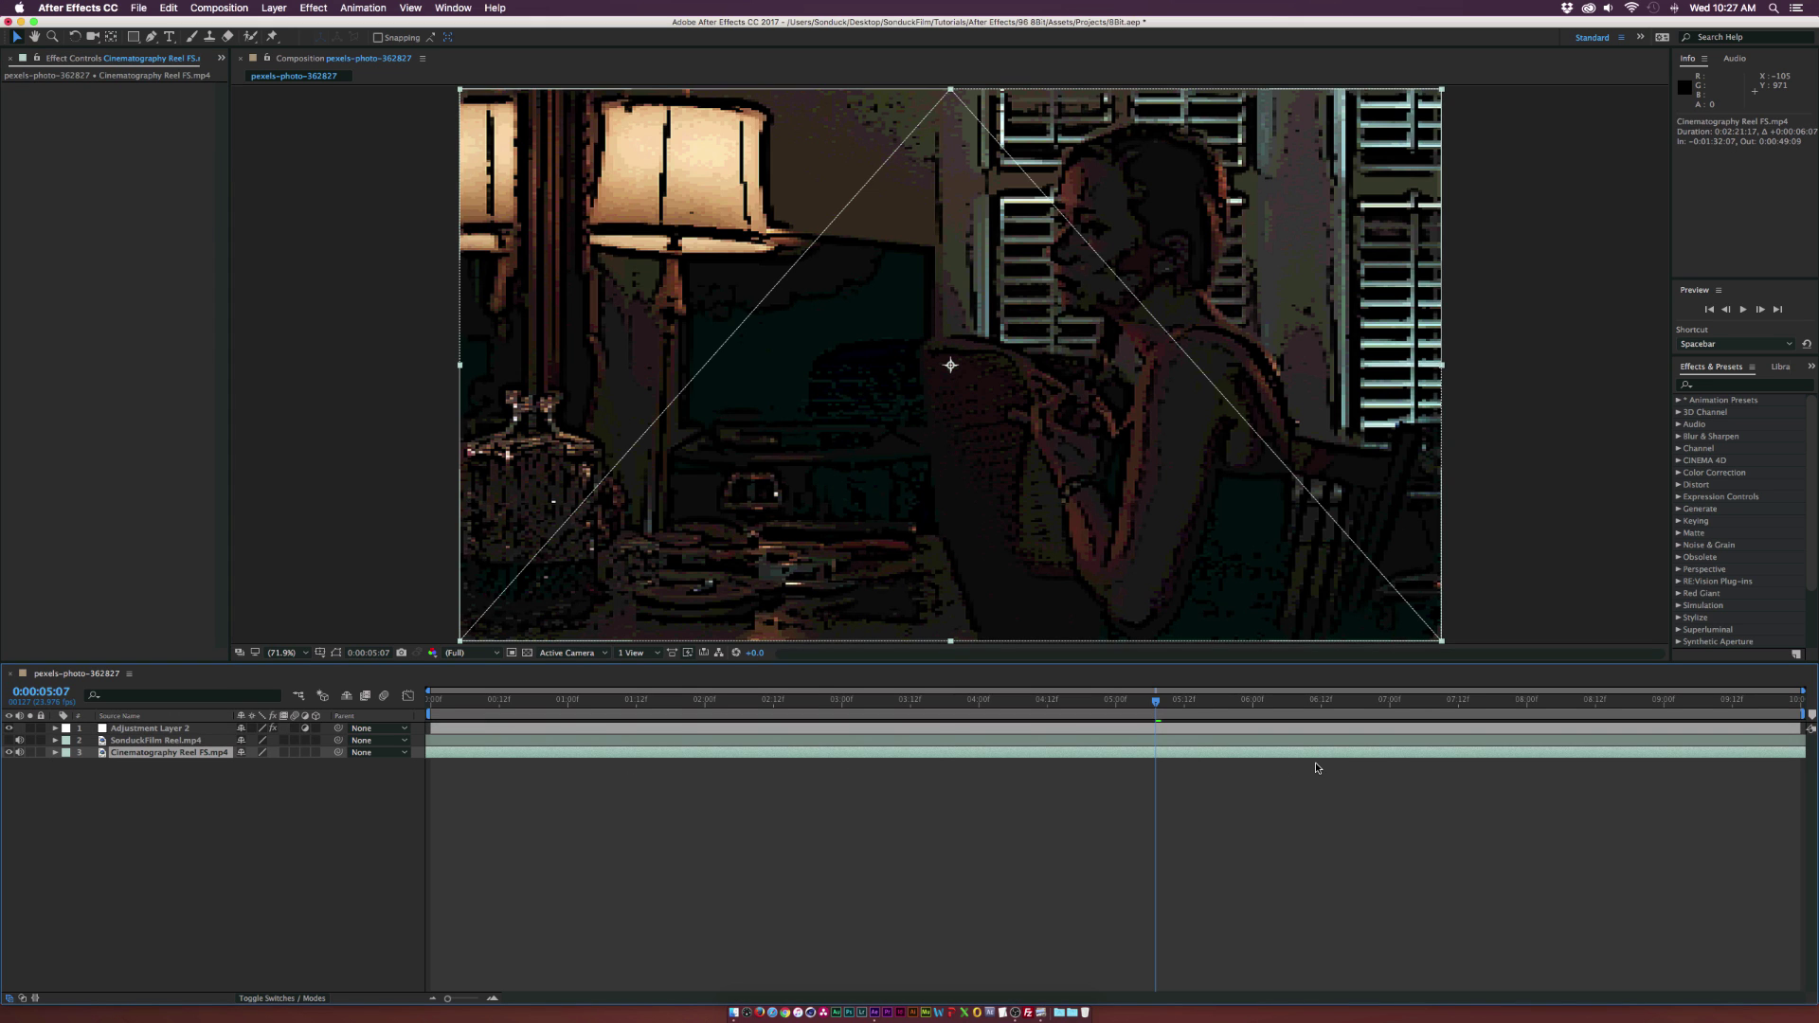
- Select Adjustment Layer 2 and lower the Cartoon edge Threshold to 1.5
{"action": "left_click", "coordinate": [124, 728]}
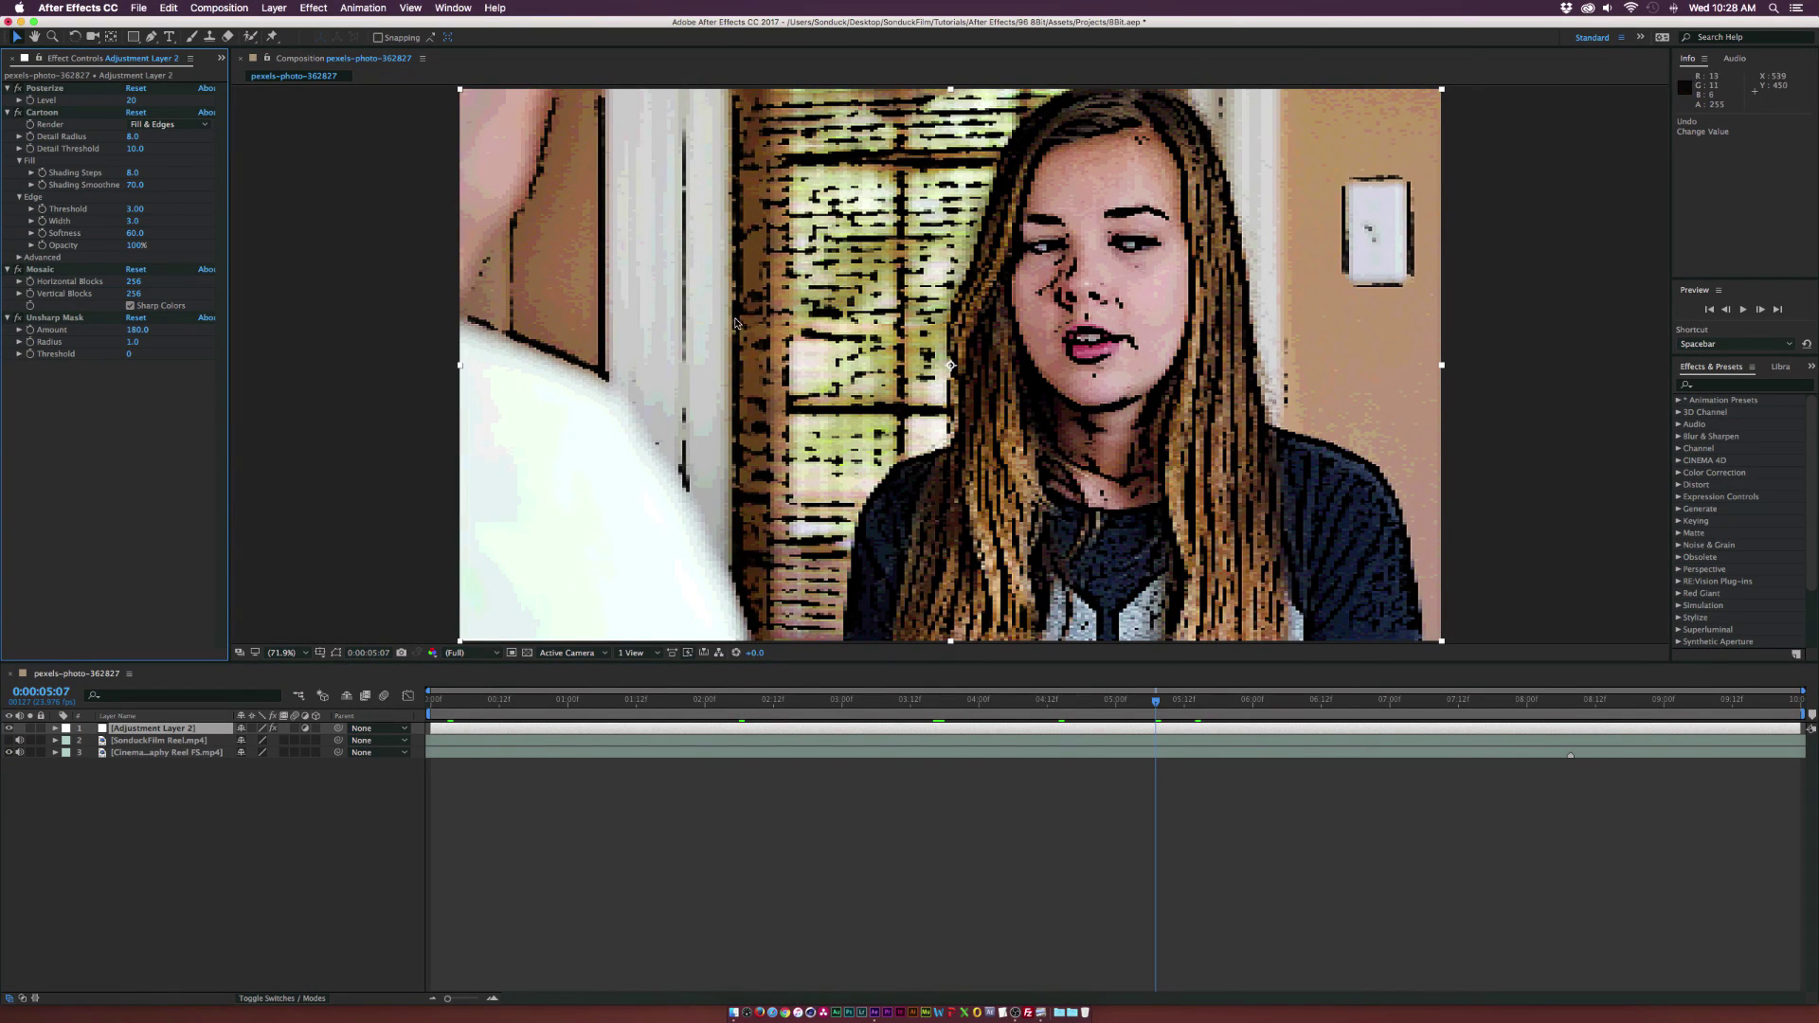
{"action": "left_click", "coordinate": [132, 208]}
{"action": "type", "text": "1.5"}
{"action": "key", "text": "Return"}
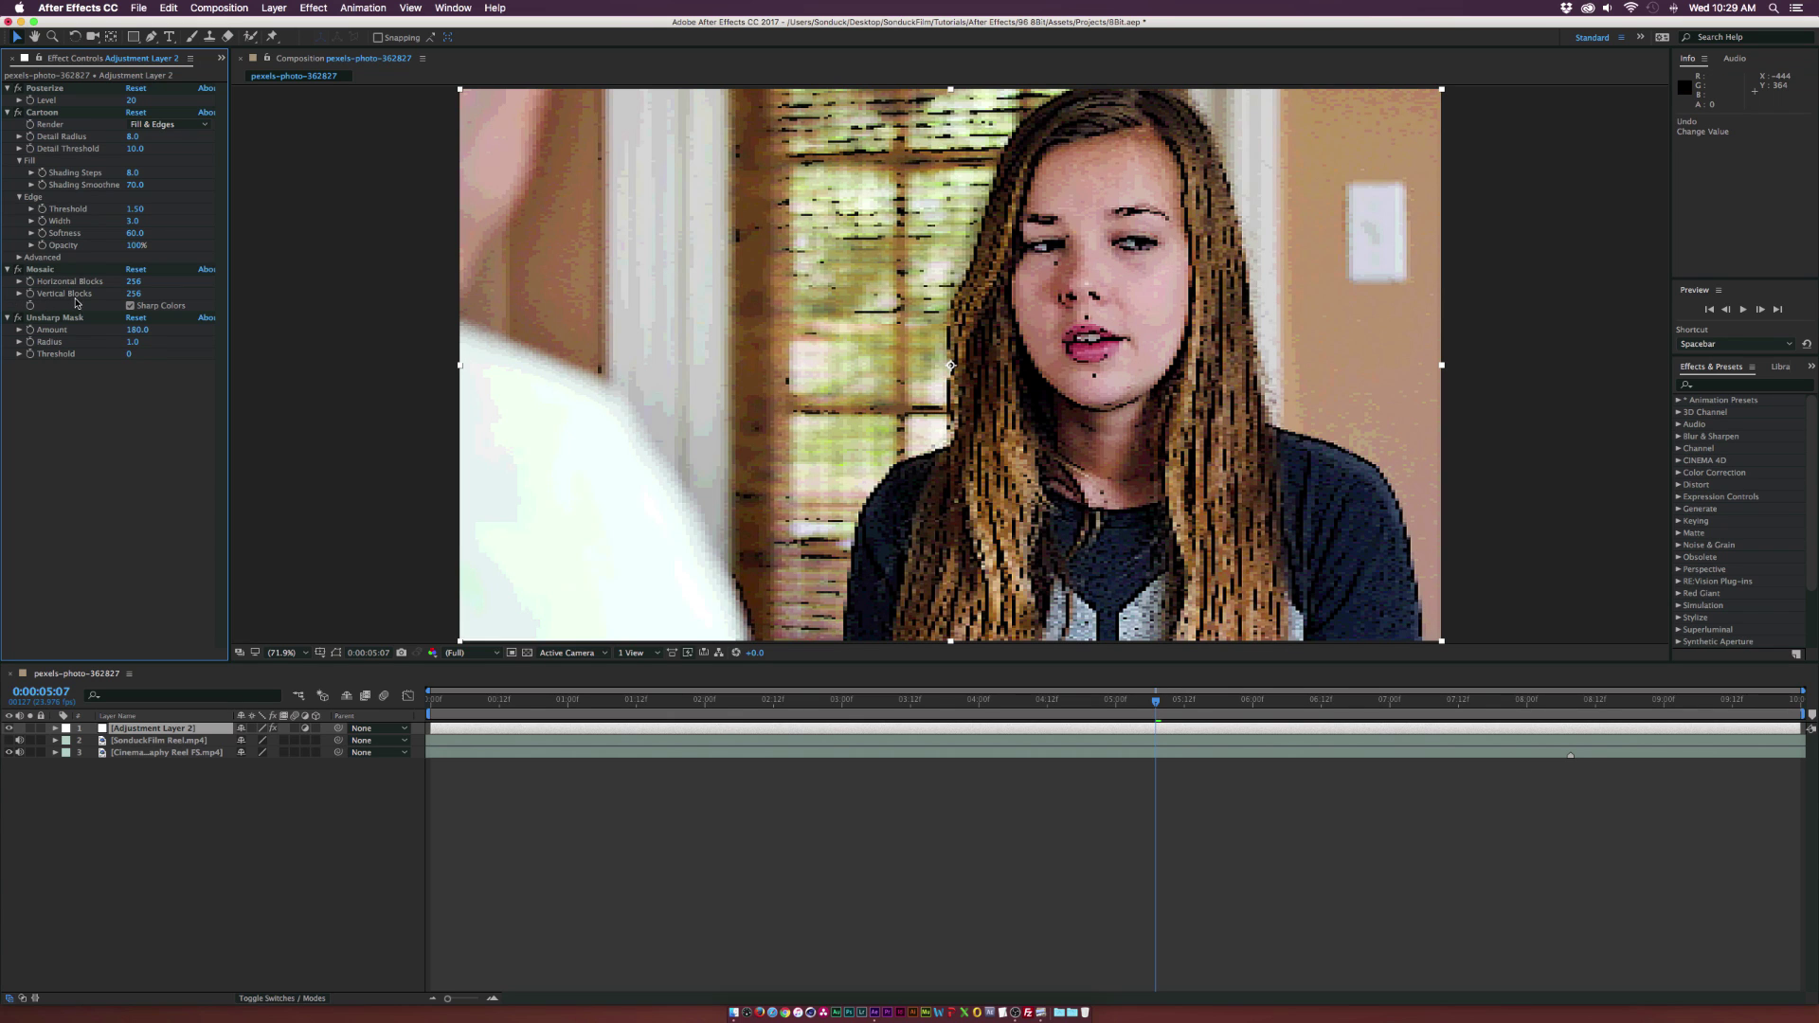
- Set Mosaic blocks to 126 each, Posterize Level to 10, and make the SenduckFilm Reel clip visible
{"action": "left_click", "coordinate": [133, 281]}
{"action": "type", "text": "126"}
{"action": "left_click", "coordinate": [134, 293]}
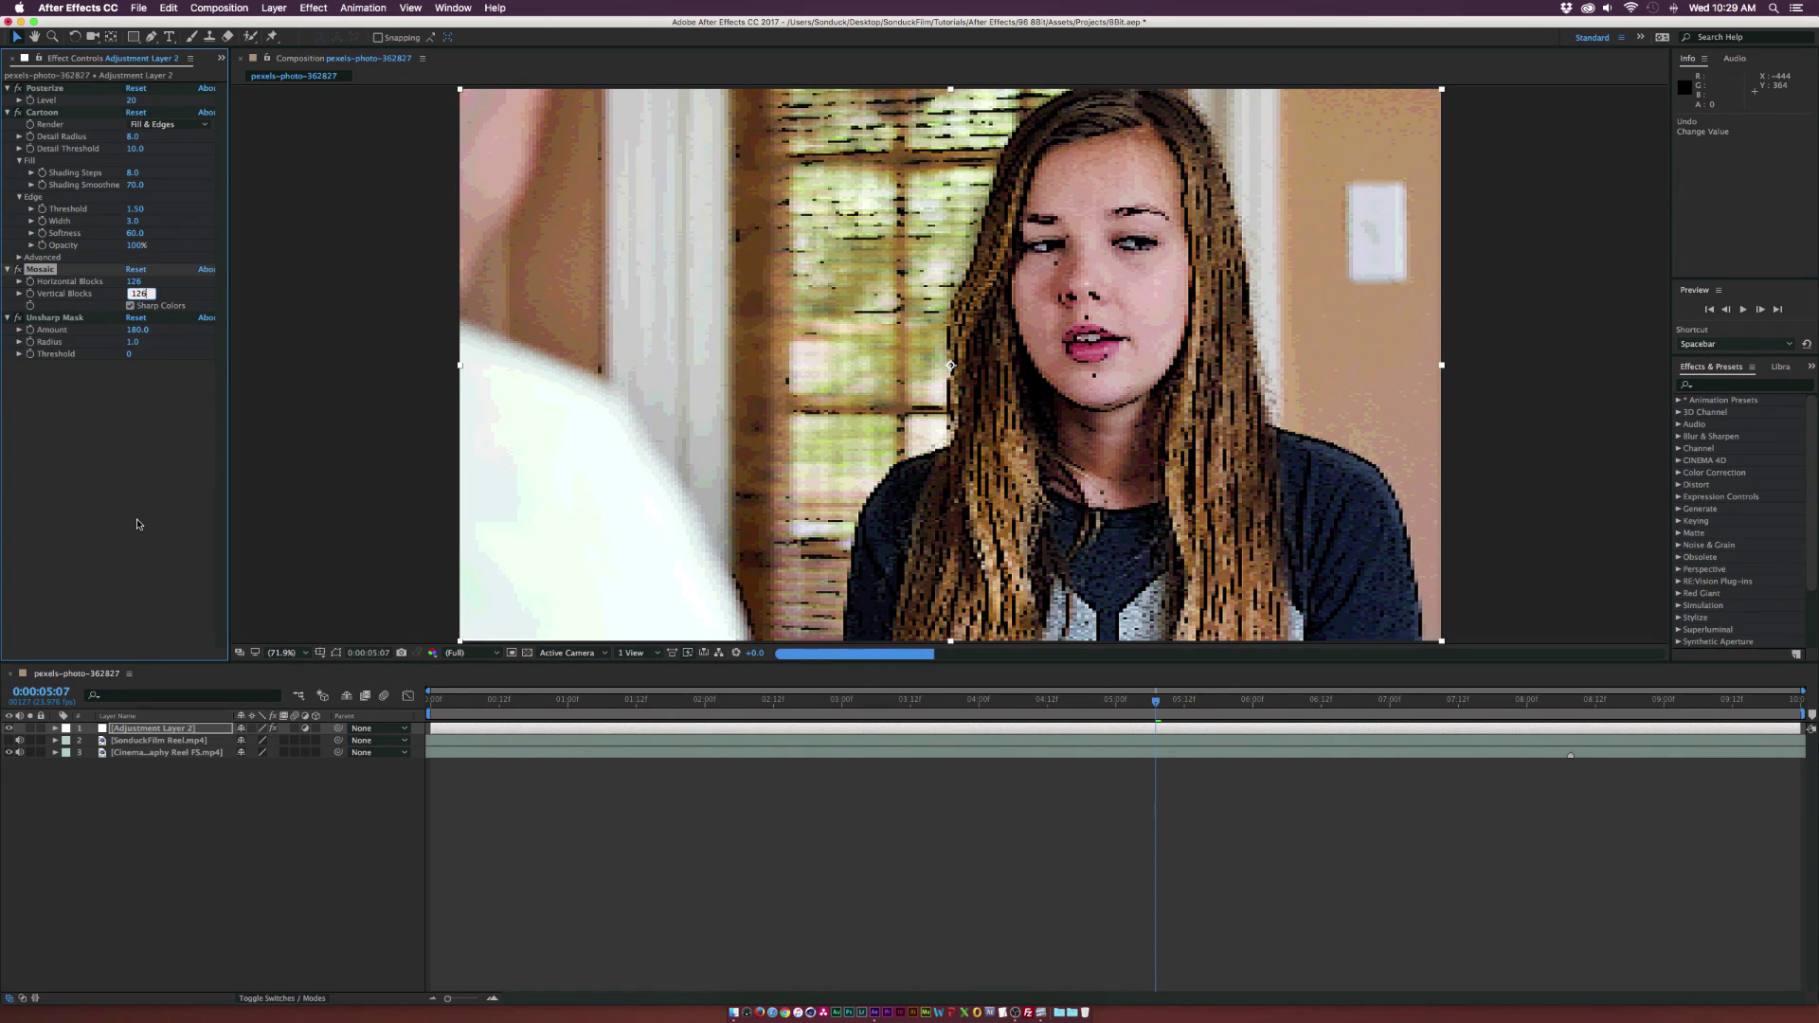
{"action": "type", "text": "126"}
{"action": "key", "text": "Return"}
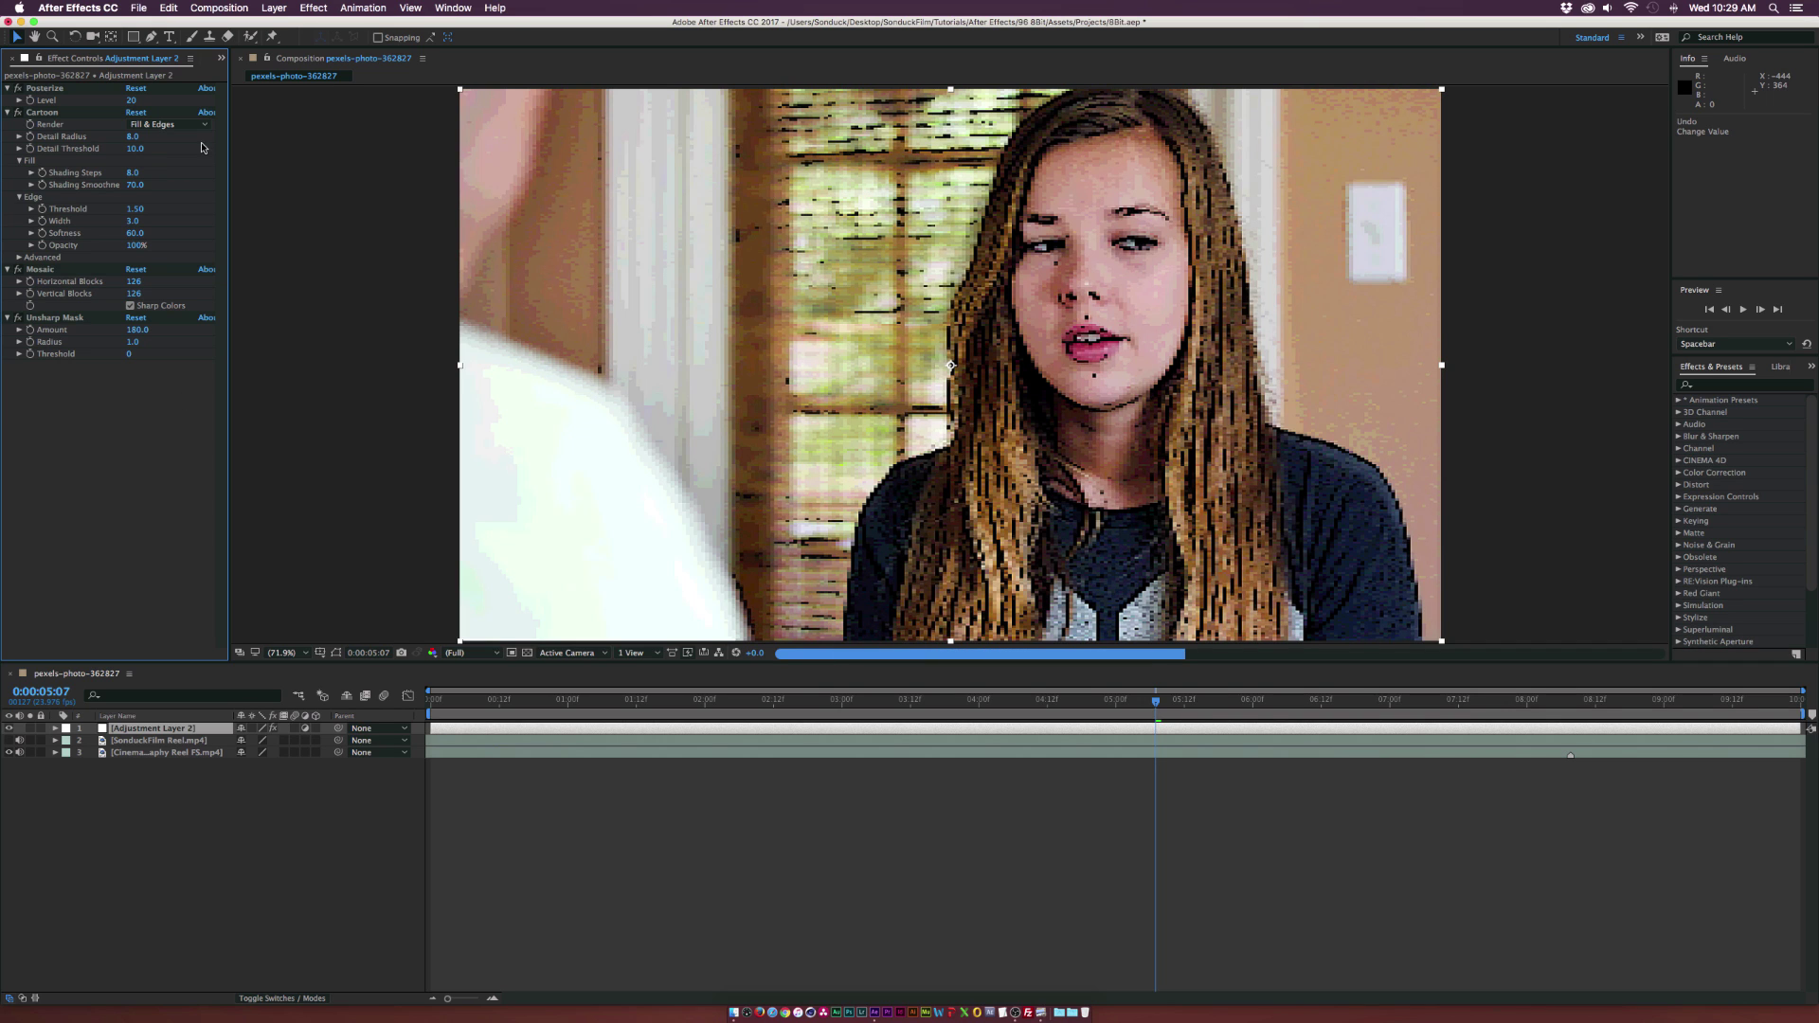
{"action": "left_click", "coordinate": [130, 100]}
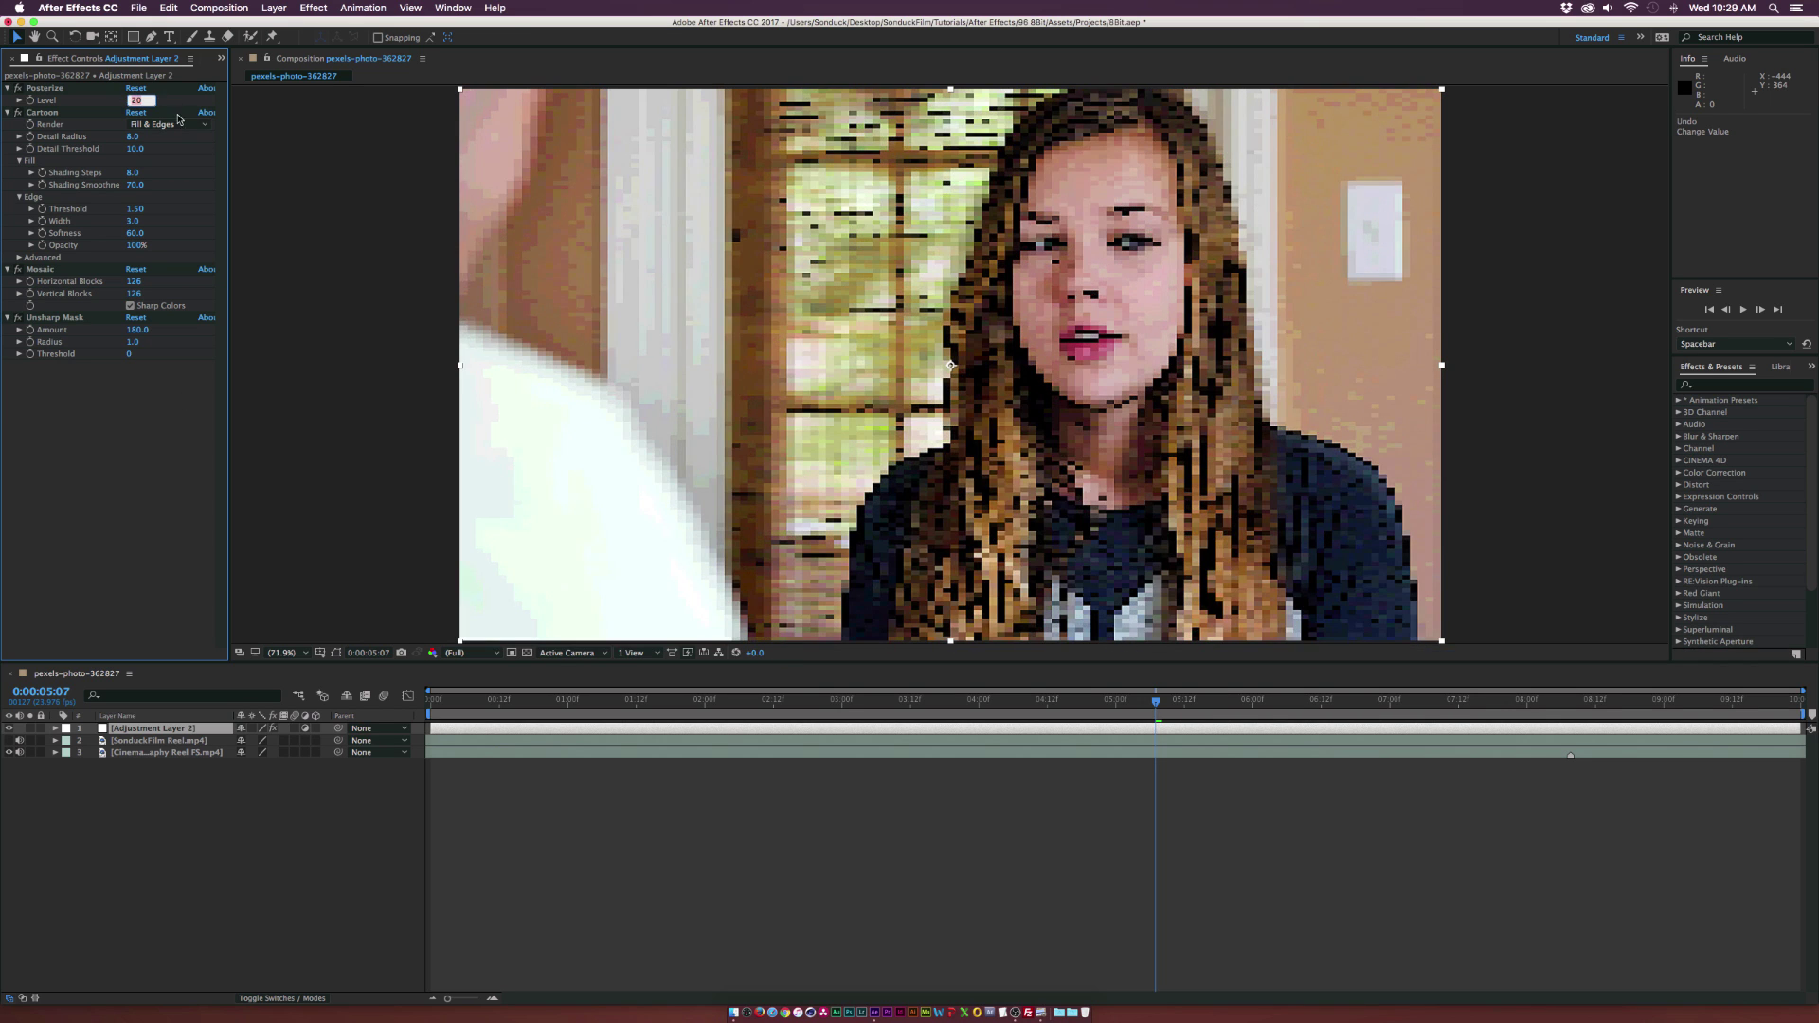
{"action": "key", "text": "Return"}
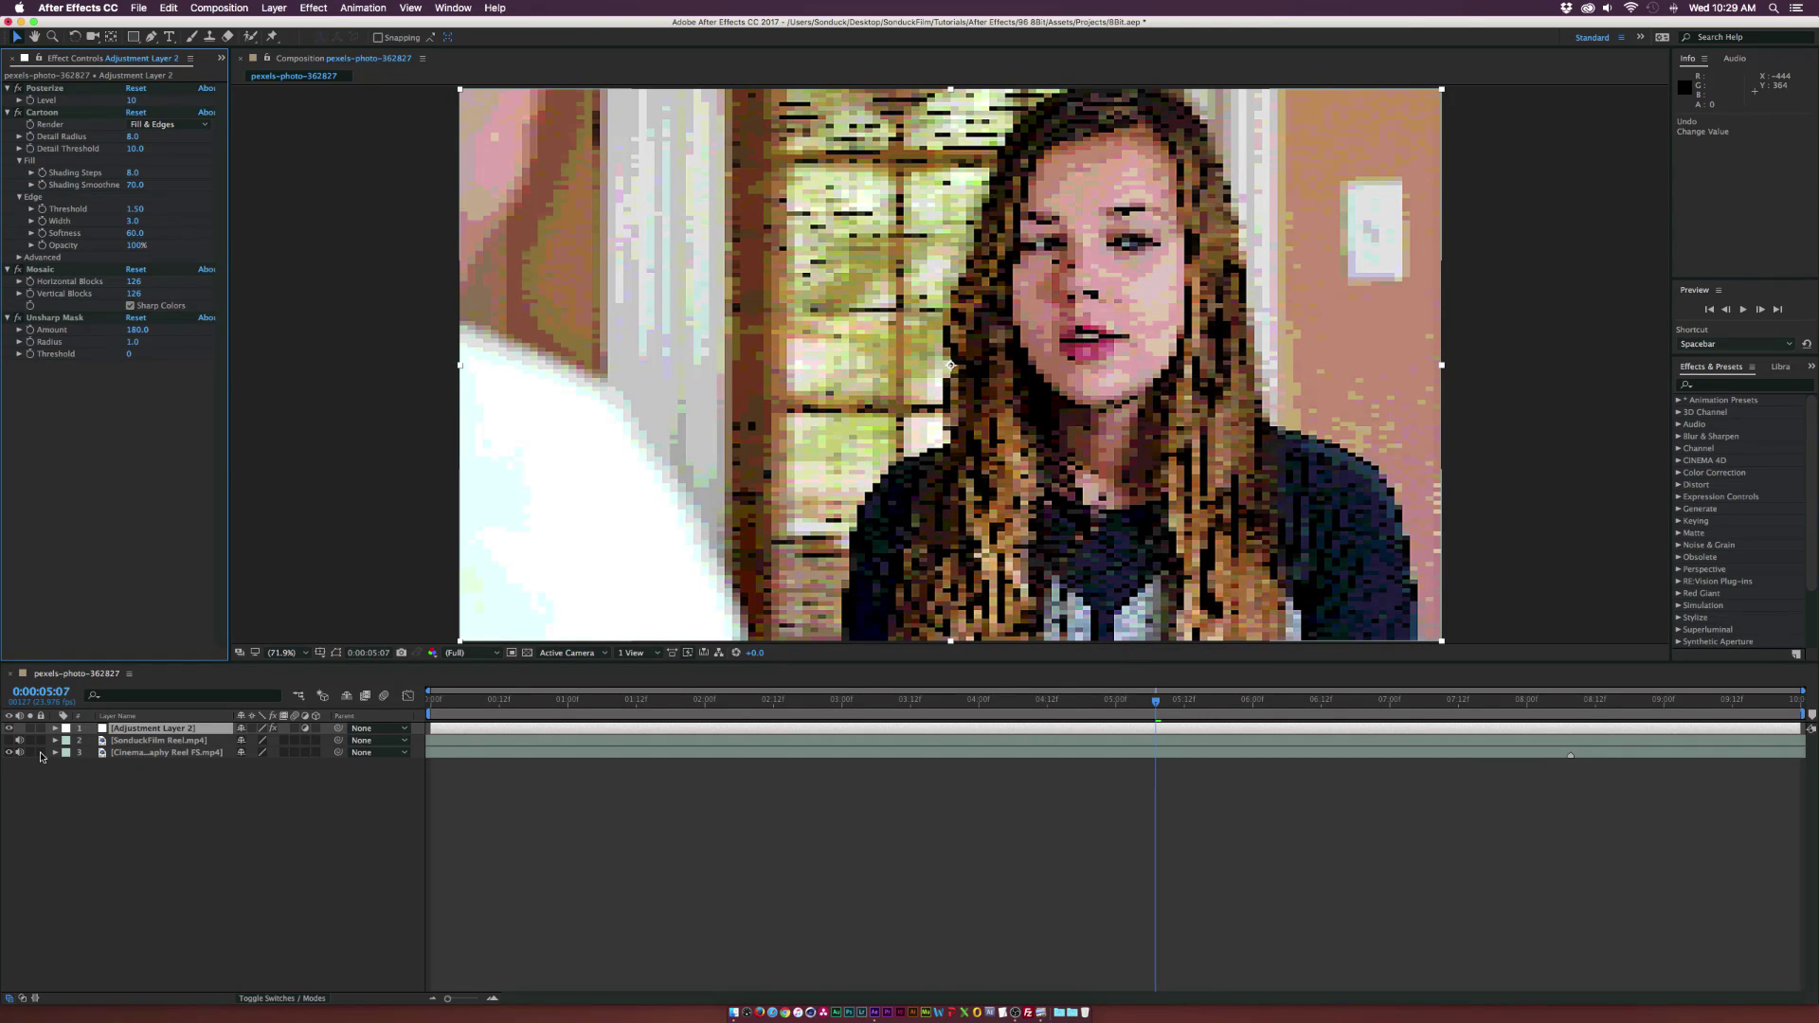
{"action": "left_click", "coordinate": [10, 740]}
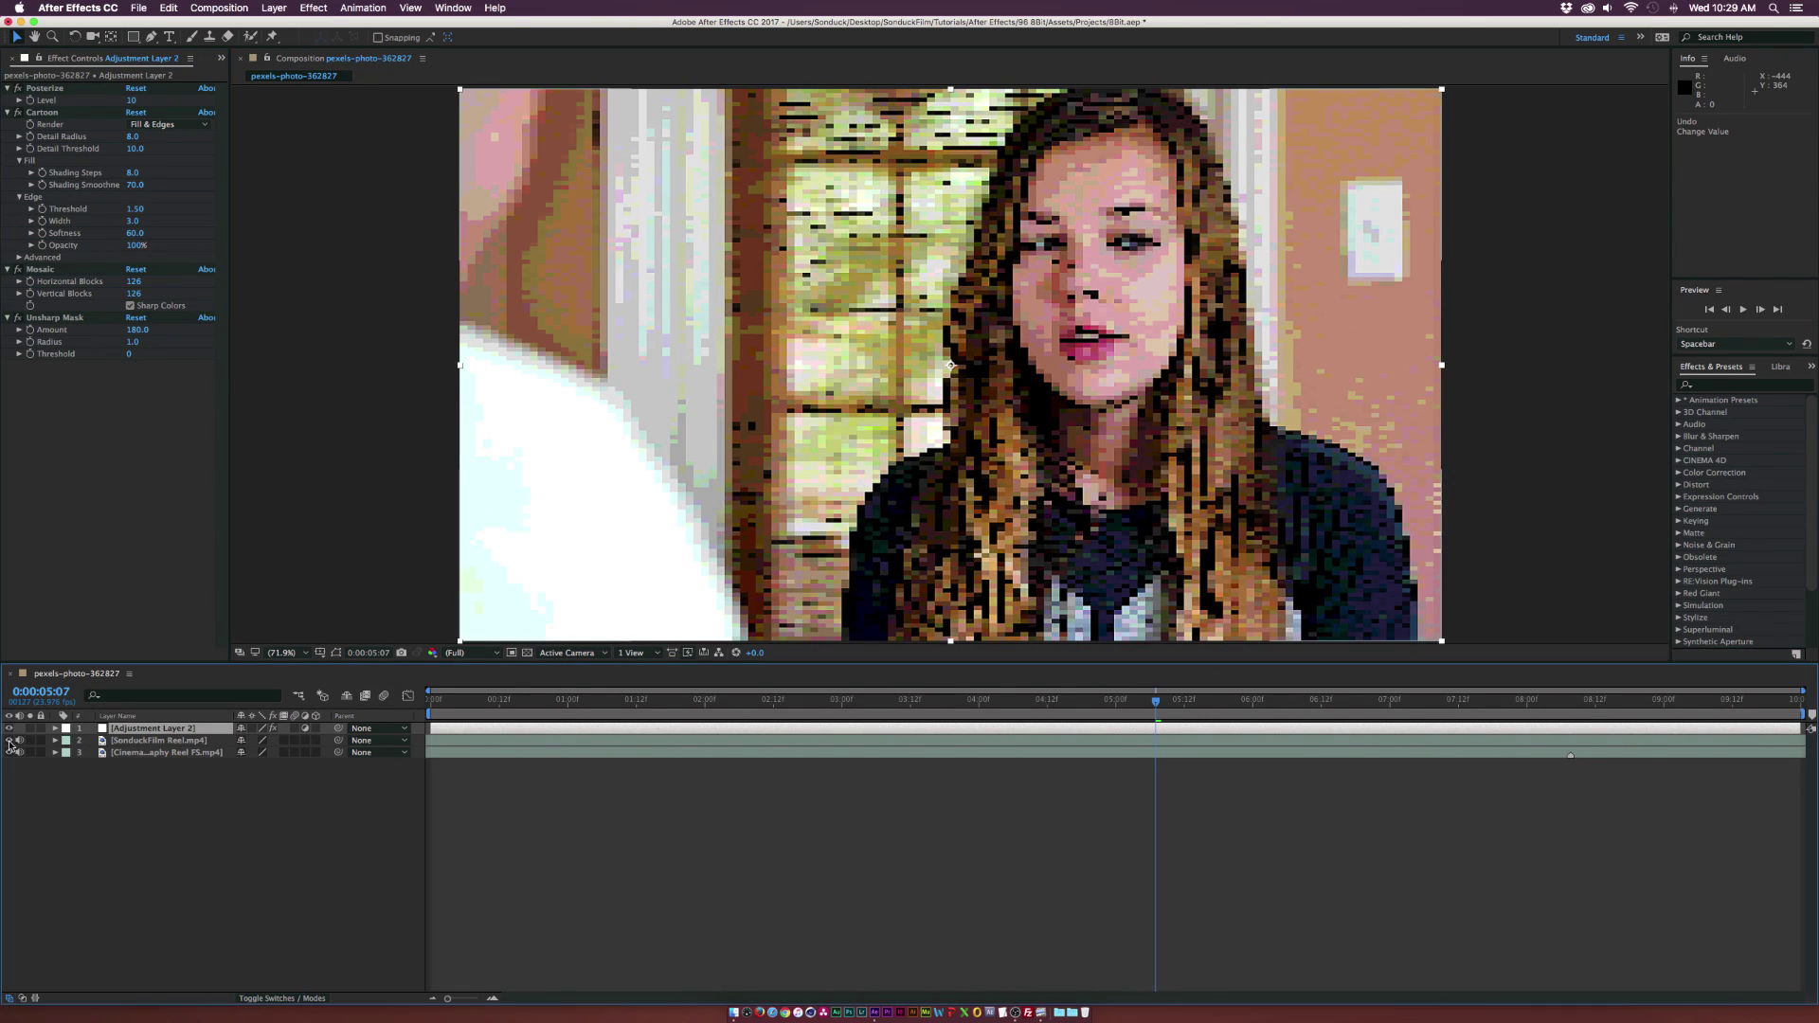